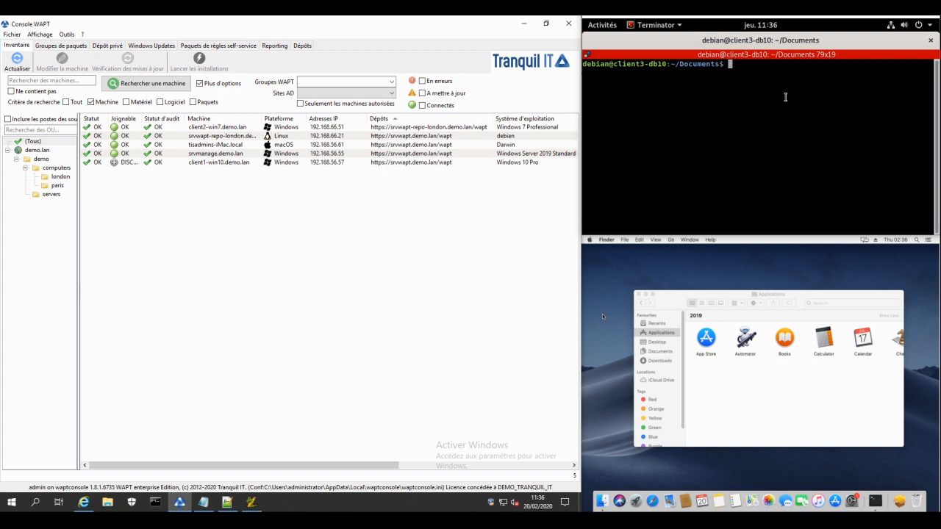
# Step: List the Documents folder's contents and install the tis-waptagent-enterprise-1.8.1.6775-debian-10-3d4e8b1a.deb package with sudo dpkg -i
pyautogui.write('ls -l')
pyautogui.press('Return')
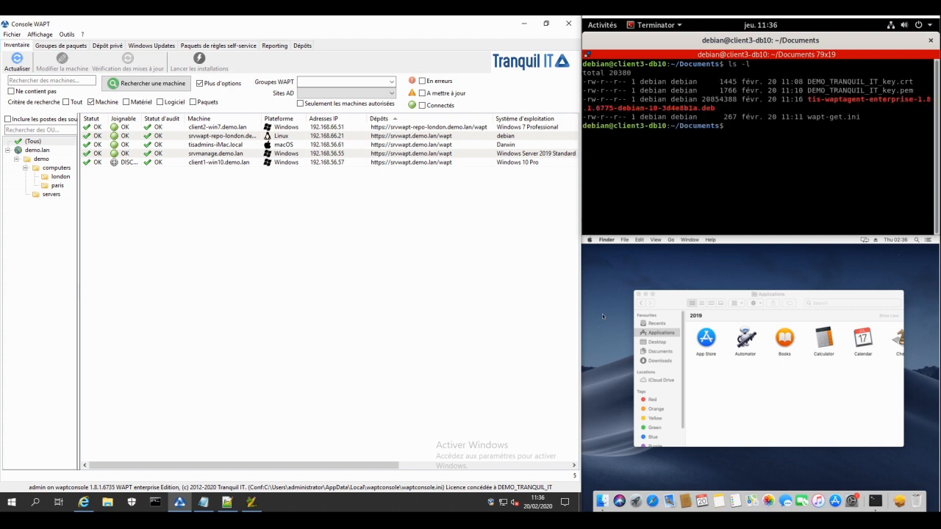
pyautogui.write('sudo dpkg -i tis')
pyautogui.press('Tab')
pyautogui.press('Return')
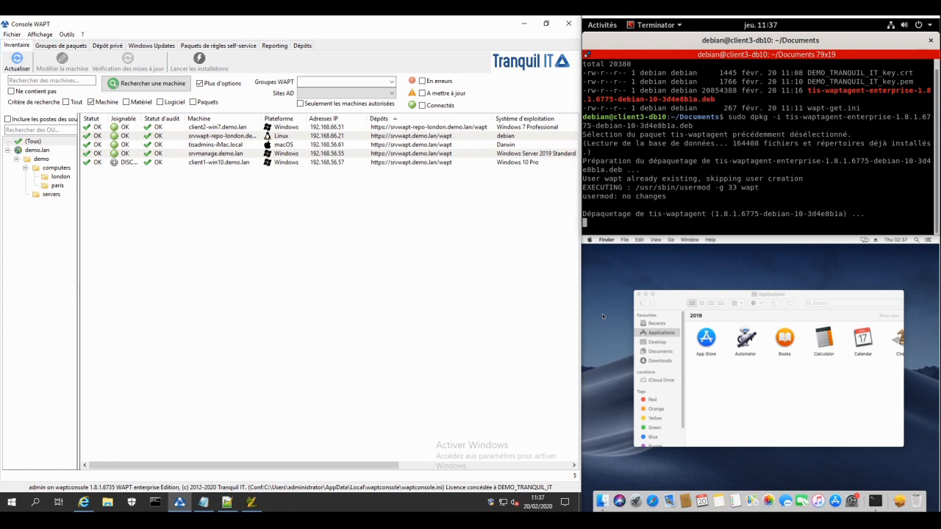
pyautogui.click(66, 33)
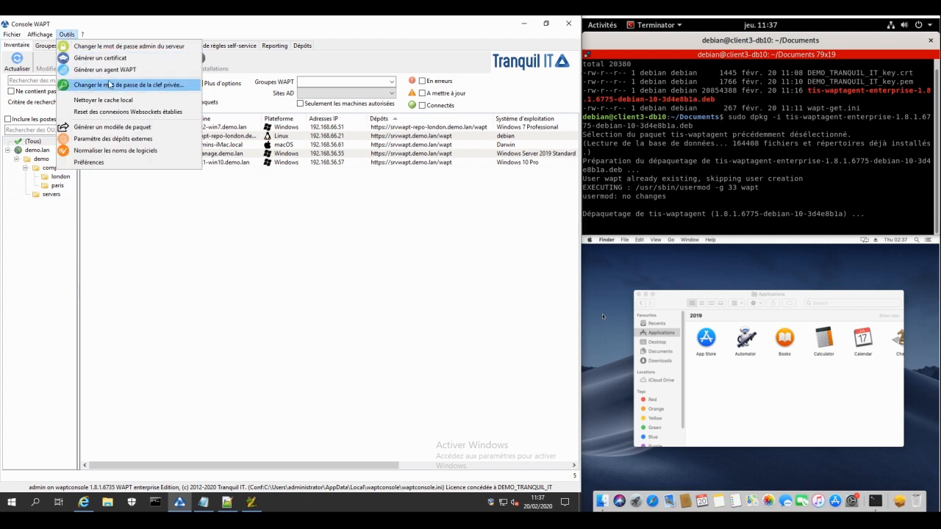
pyautogui.click(341, 224)
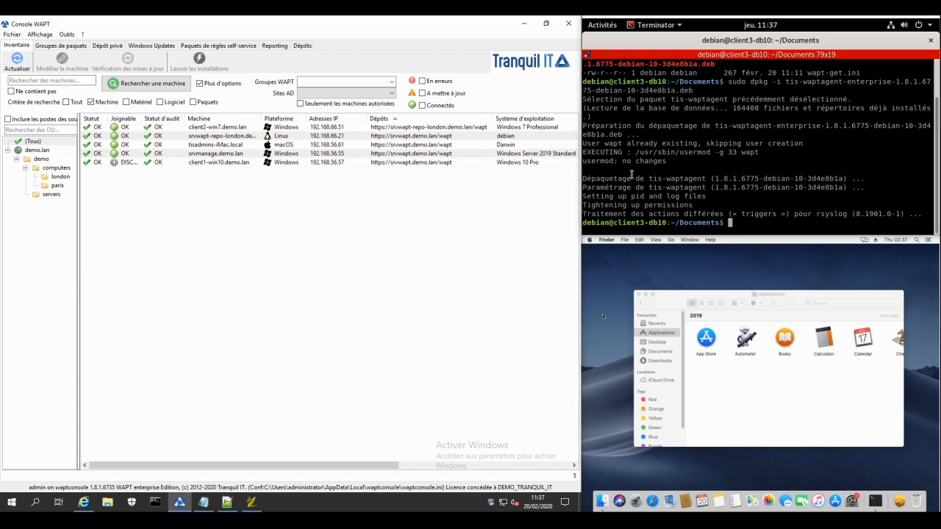
# Step: List the folder and force-copy wapt-get.ini into /opt/wapt/ with sudo rights
pyautogui.write('ls')
pyautogui.press('Return')
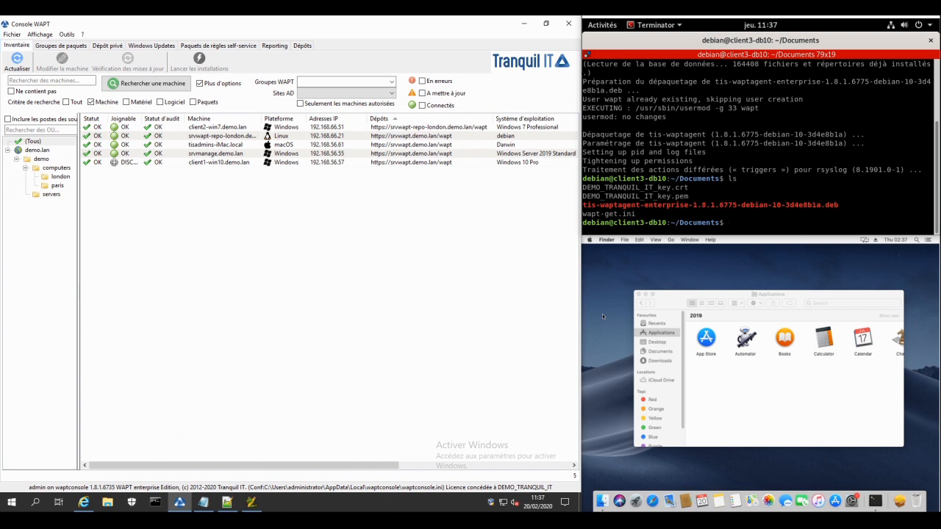
pyautogui.write('cp -f wapt-get.ini /opt/wapt/')
pyautogui.press('Return')
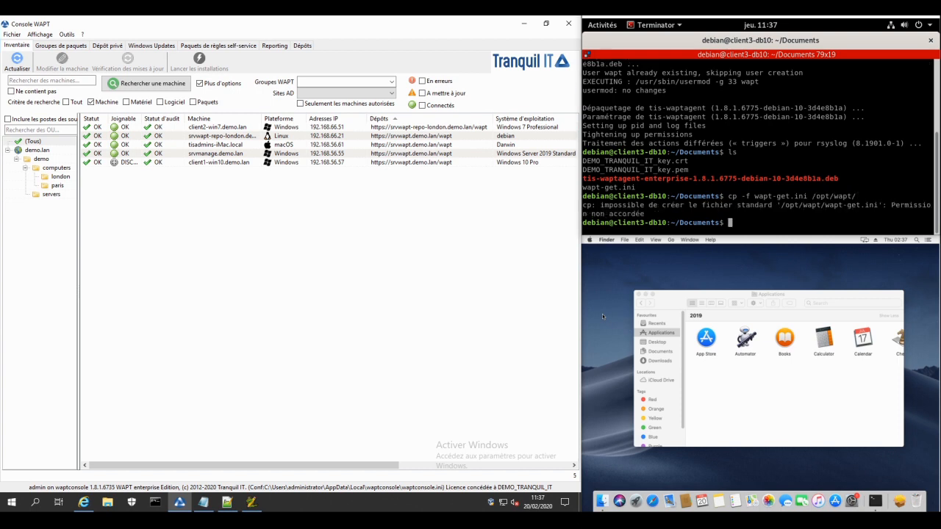
pyautogui.press('Up')
pyautogui.press('Home')
pyautogui.write('sudo')
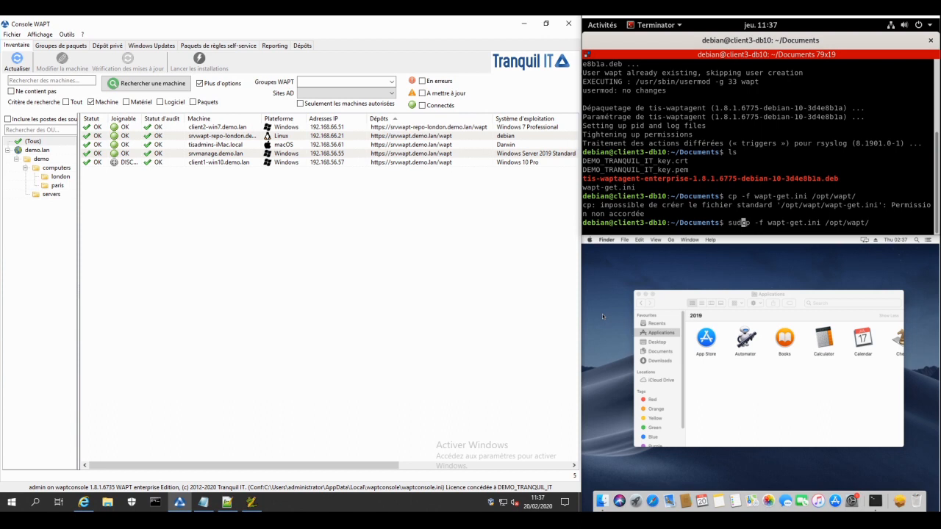
pyautogui.press('Return')
# Step: Force-copy the DEMO_TRANQUIL_IT_key.crt certificate into /opt/wapt/ssl/ with sudo rights
pyautogui.press('Up')
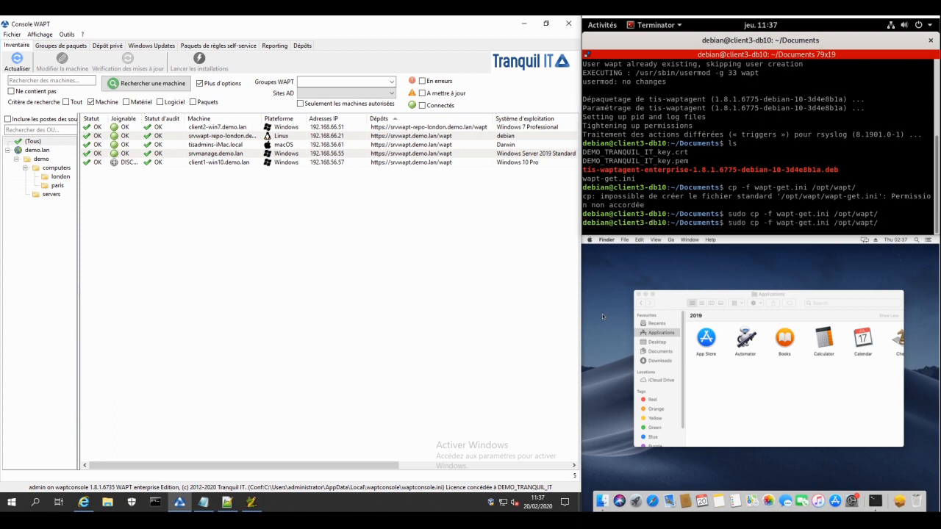
pyautogui.press('BackSpace')
pyautogui.press('BackSpace')
pyautogui.press('BackSpace')
pyautogui.press('BackSpace')
pyautogui.press('BackSpace')
pyautogui.press('BackSpace')
pyautogui.press('BackSpace')
pyautogui.press('BackSpace')
pyautogui.press('BackSpace')
pyautogui.press('BackSpace')
pyautogui.press('BackSpace')
pyautogui.press('BackSpace')
pyautogui.press('BackSpace')
pyautogui.press('BackSpace')
pyautogui.press('BackSpace')
pyautogui.press('BackSpace')
pyautogui.press('BackSpace')
pyautogui.press('BackSpace')
pyautogui.press('BackSpace')
pyautogui.press('BackSpace')
pyautogui.write('D')
pyautogui.press('Tab')
pyautogui.write('c')
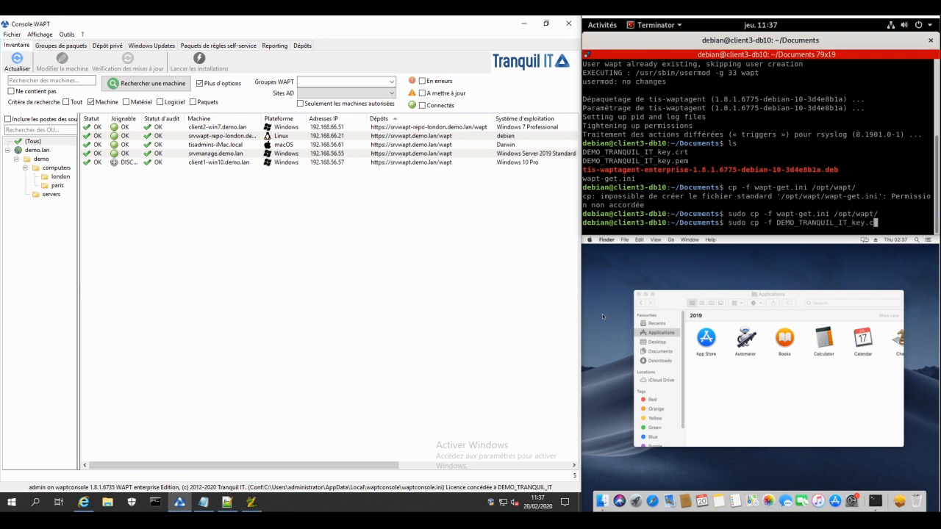
pyautogui.press('Tab')
pyautogui.write('/opt/wapt/')
pyautogui.press('Return')
pyautogui.write('s')
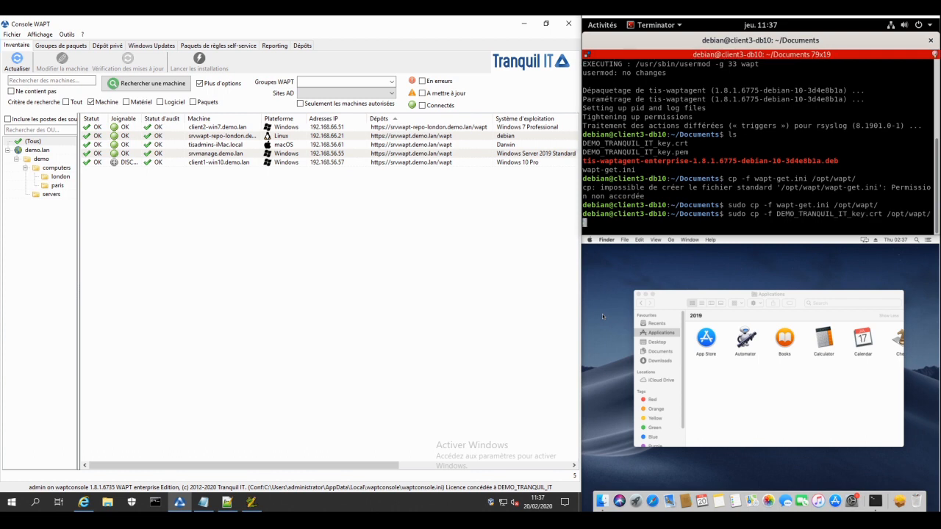
pyautogui.press('Tab')
pyautogui.press('Tab')
pyautogui.write('sl/')
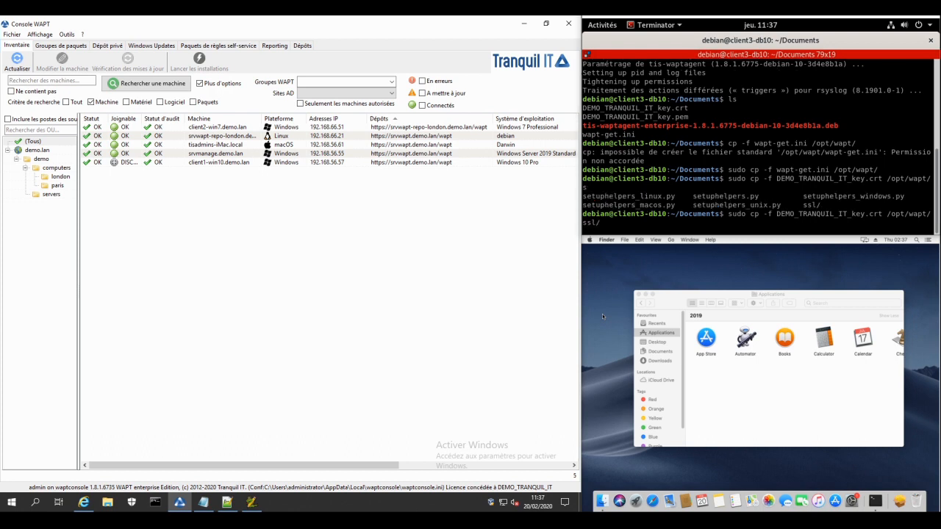
pyautogui.press('Return')
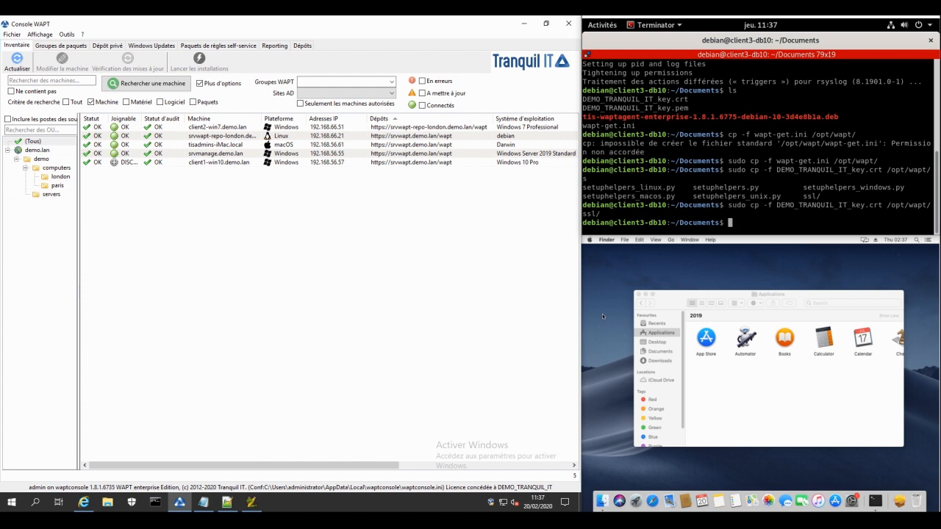
# Step: Register the Debian host with the WAPT server by running wapt-get register with sudo rights
pyautogui.write('wapt-get rem')
pyautogui.press('BackSpace')
pyautogui.write('gister')
pyautogui.press('Return')
pyautogui.press('Up')
pyautogui.press('Home')
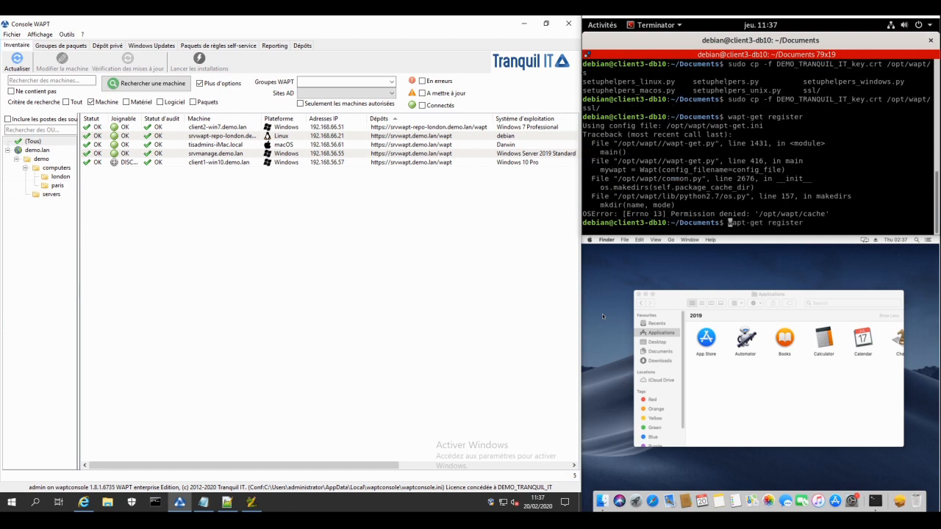
pyautogui.write('sudo')
pyautogui.press('Return')
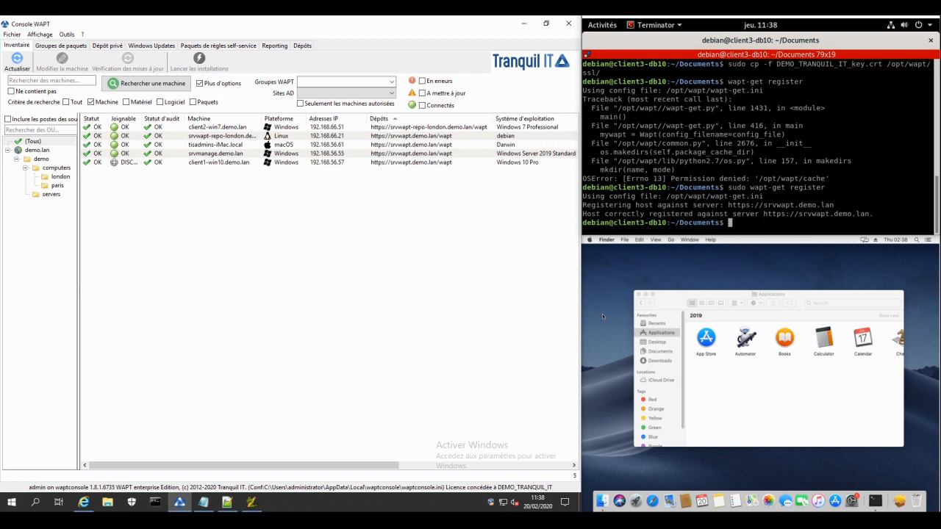
# Step: Refresh the console's machine inventory and view the details of client3-db10.demo.lan, closing them again
pyautogui.click(18, 62)
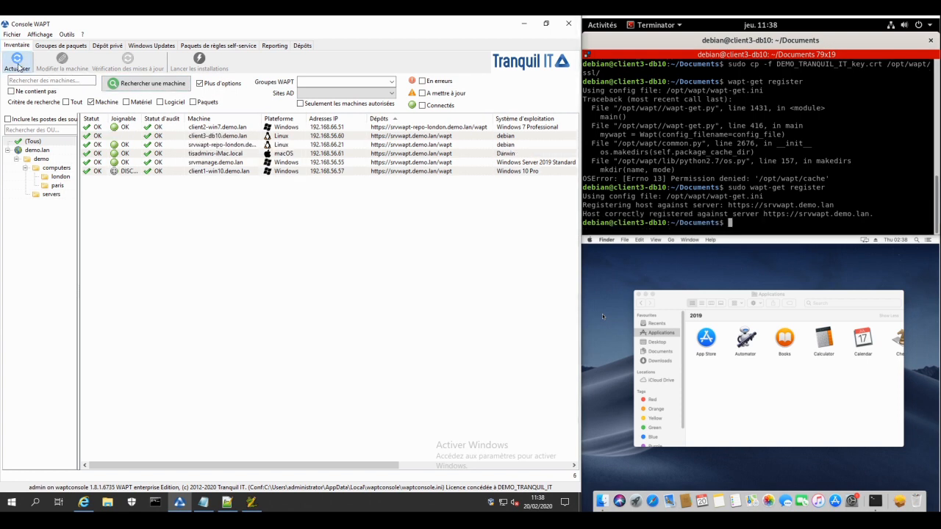
pyautogui.click(210, 136)
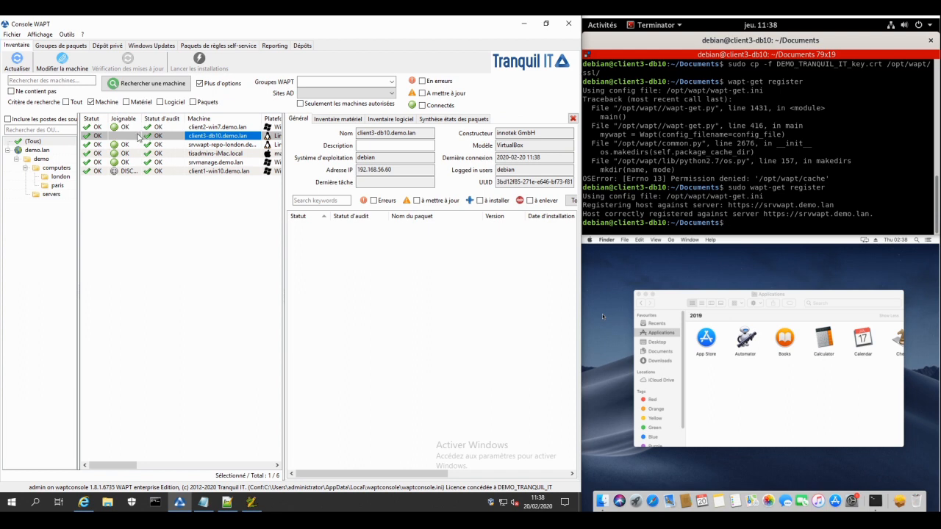
pyautogui.click(573, 119)
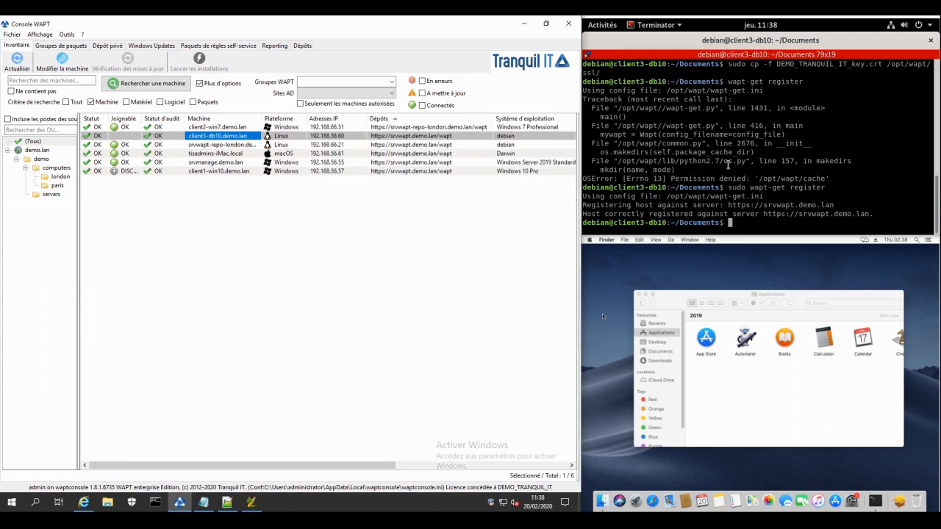
# Step: Restart waptservice with systemctl on the Debian machine, authenticating with the account password
pyautogui.click(730, 165)
pyautogui.write('systemc')
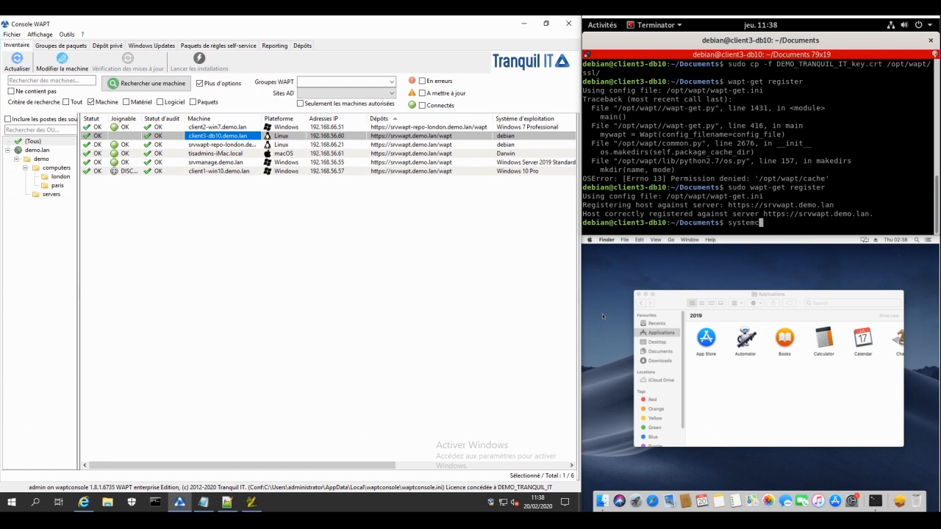
pyautogui.write('tl restart wap')
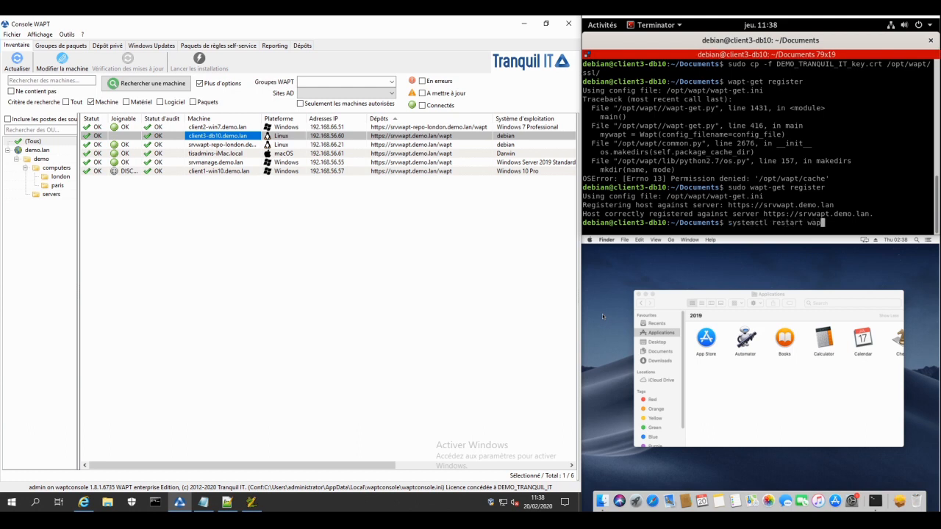
pyautogui.write('tservice')
pyautogui.press('Return')
pyautogui.write('****')
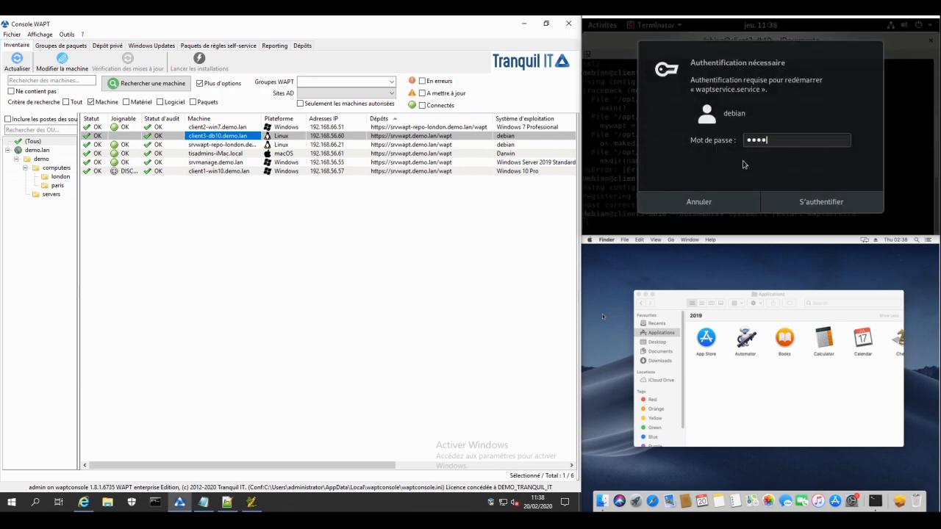
pyautogui.write('****')
pyautogui.press('Return')
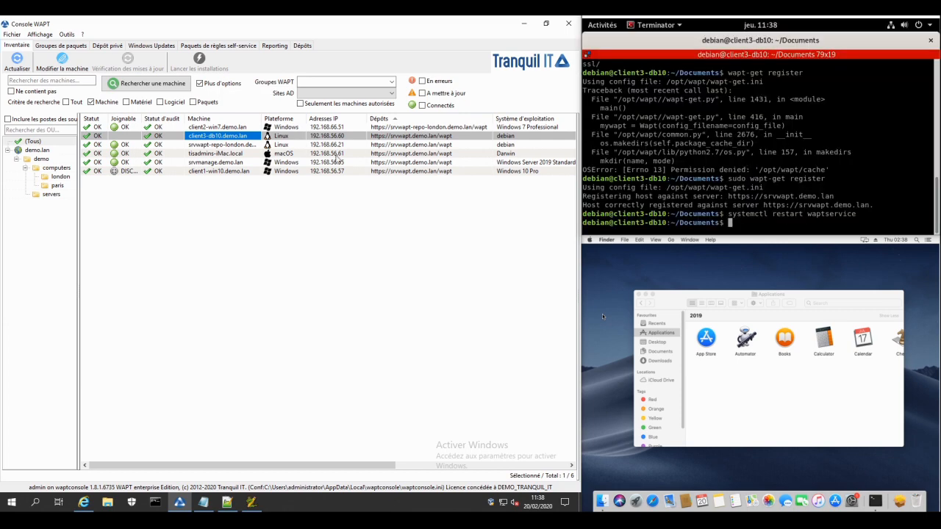
# Step: Refresh the inventory and examine the full hardware inventory of client3-db10.demo.lan with its filter cleared
pyautogui.click(17, 62)
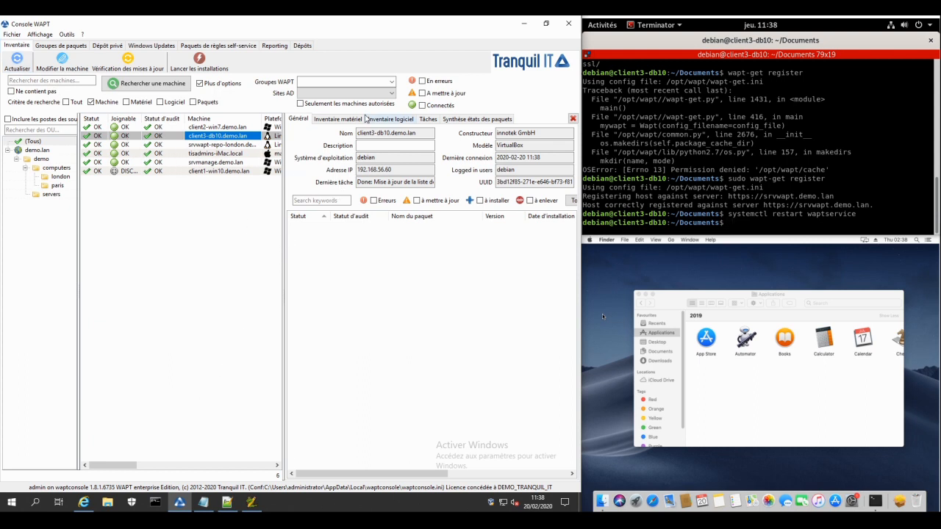
pyautogui.click(339, 119)
pyautogui.doubleClick(324, 132)
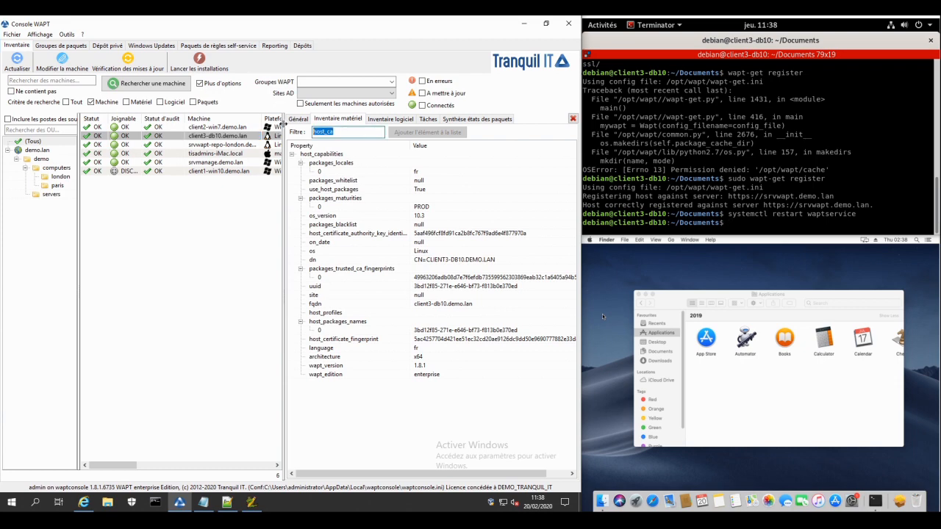
pyautogui.press('BackSpace')
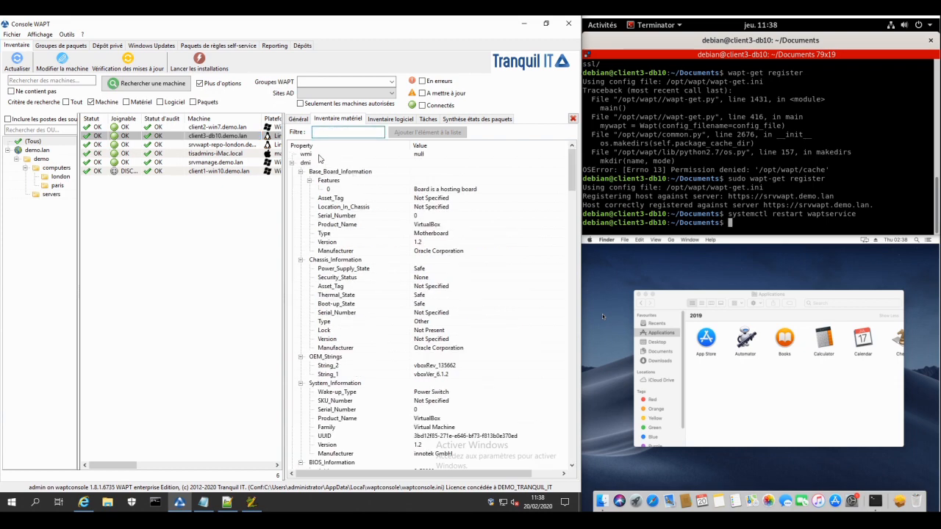
pyautogui.scroll(-10, 345, 184)
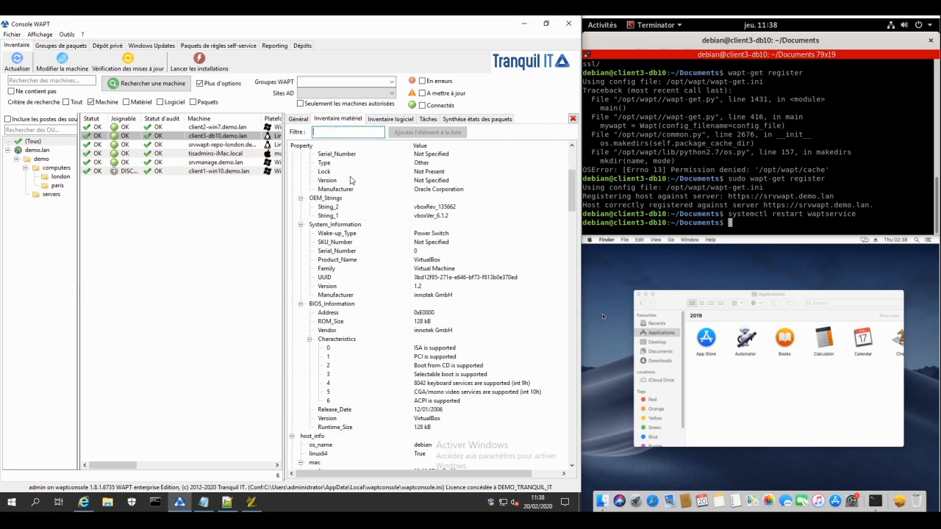
pyautogui.scroll(-15, 360, 198)
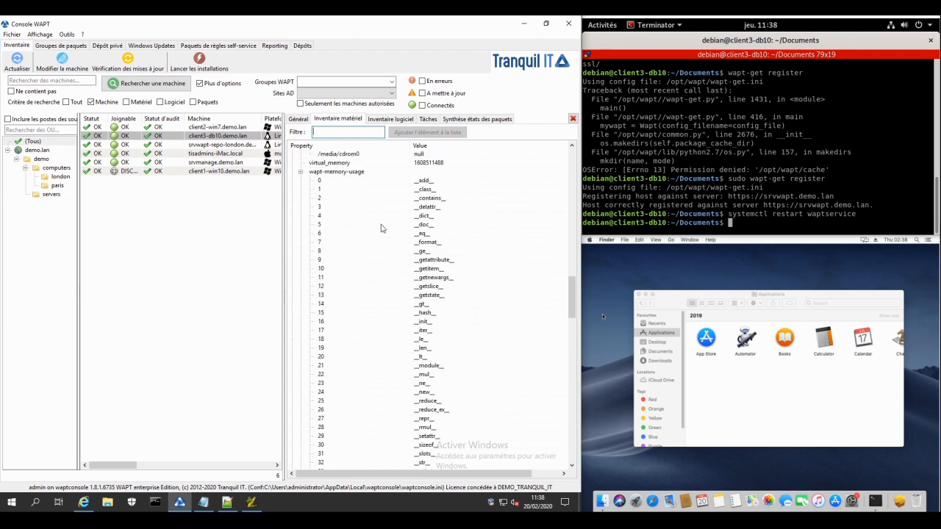
pyautogui.scroll(8, 384, 215)
pyautogui.scroll(15, 383, 215)
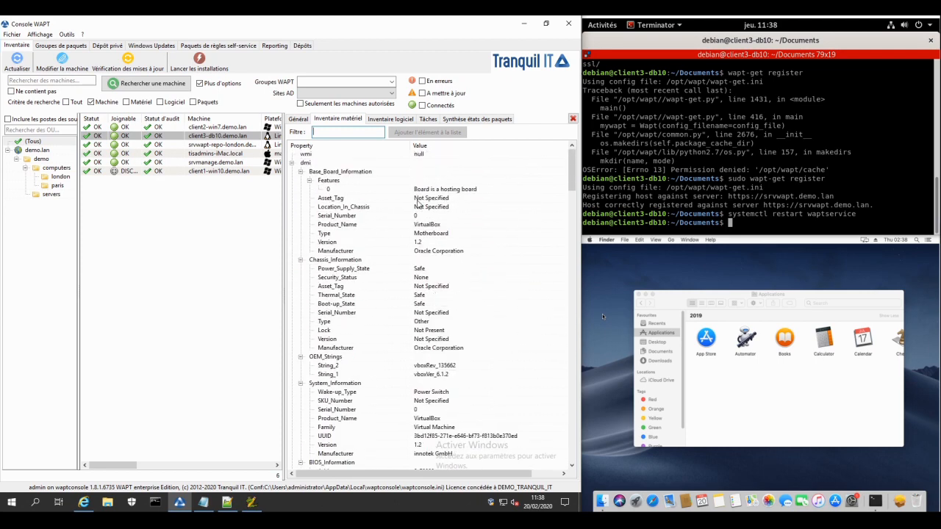
# Step: Examine the software inventory of client3-db10.demo.lan
pyautogui.click(390, 119)
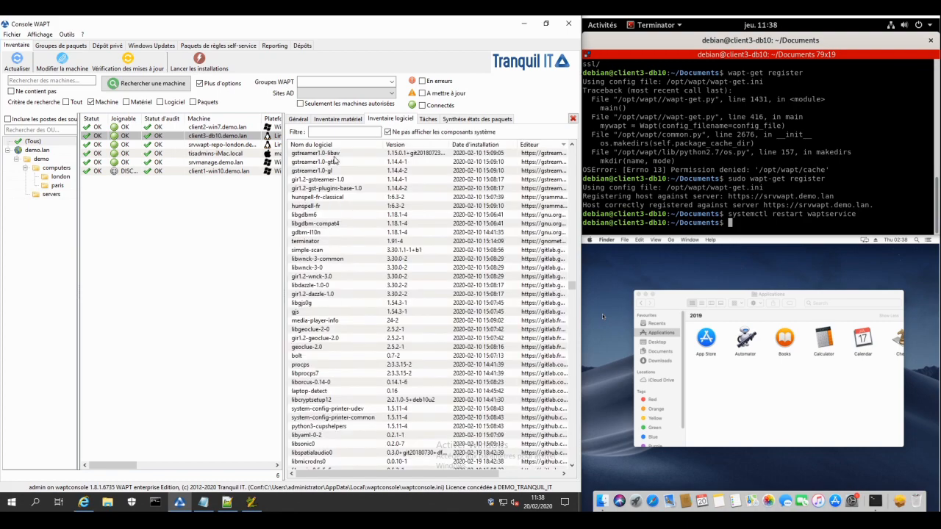
pyautogui.scroll(-10, 392, 214)
pyautogui.scroll(-5, 391, 214)
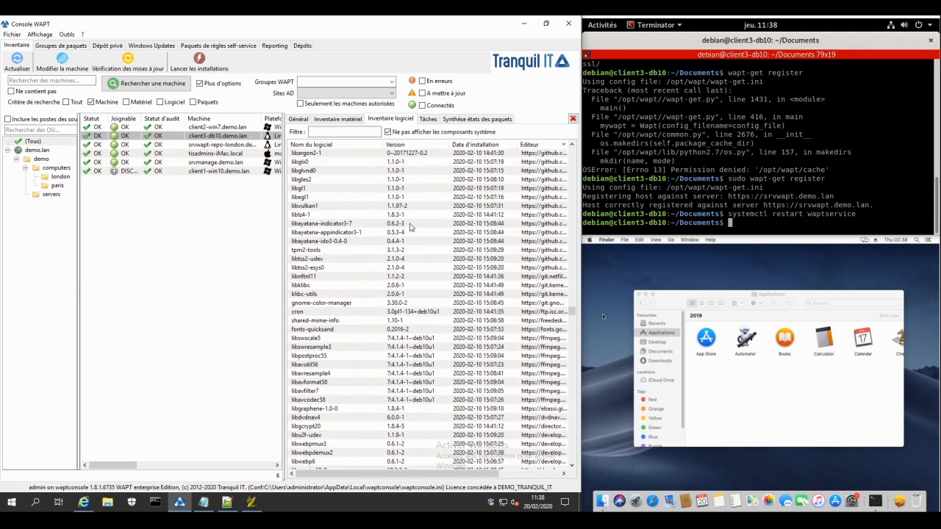
# Step: Examine the software and hardware inventories of the macOS machine tisadmins-iMac.local
pyautogui.click(218, 154)
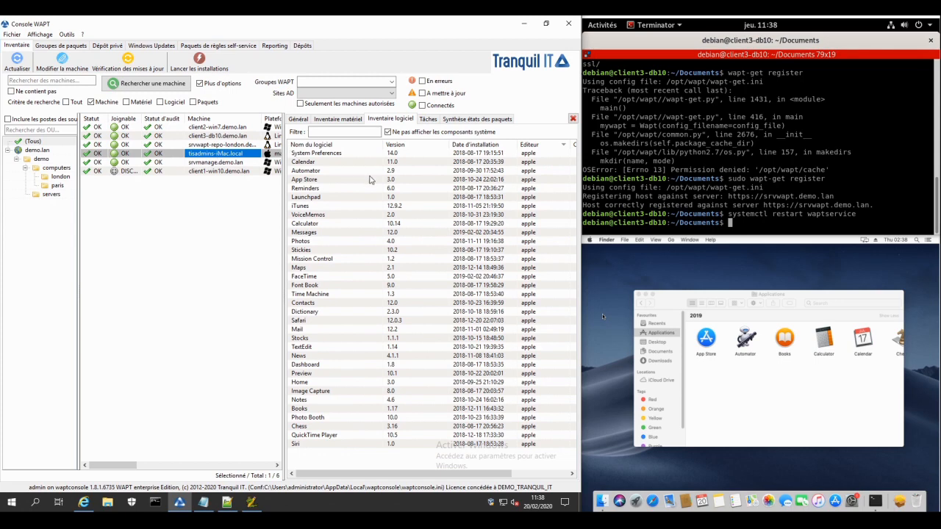
pyautogui.scroll(-2, 372, 180)
pyautogui.scroll(2, 373, 183)
pyautogui.click(352, 121)
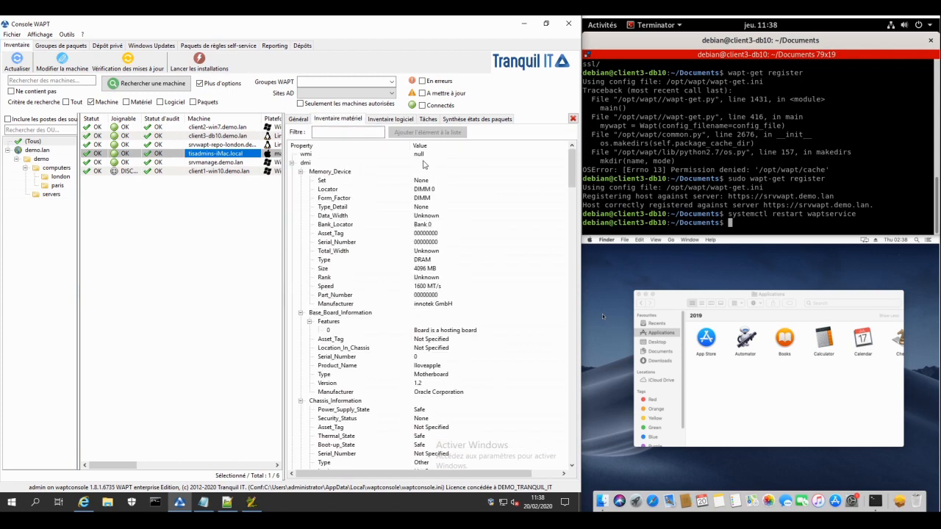
# Step: Return to client3-db10.demo.lan and show its general information
pyautogui.click(252, 146)
pyautogui.click(243, 137)
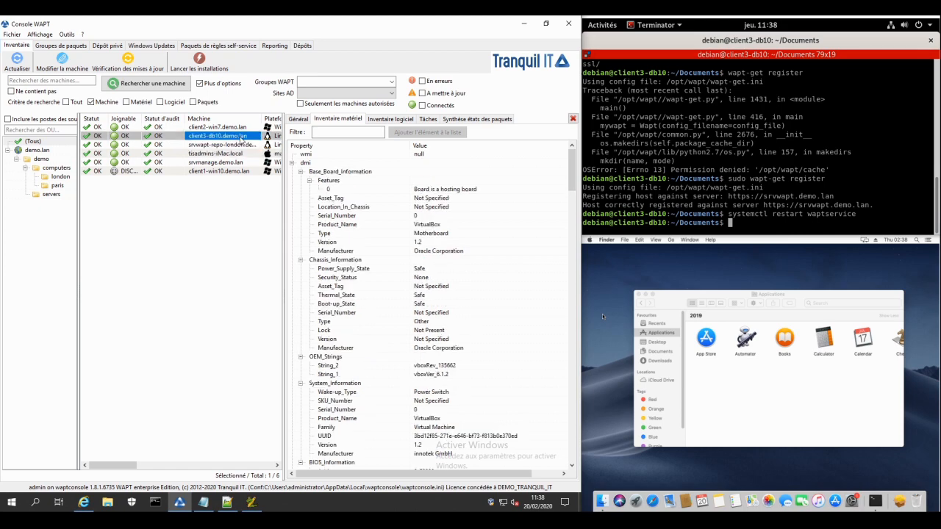
pyautogui.click(299, 120)
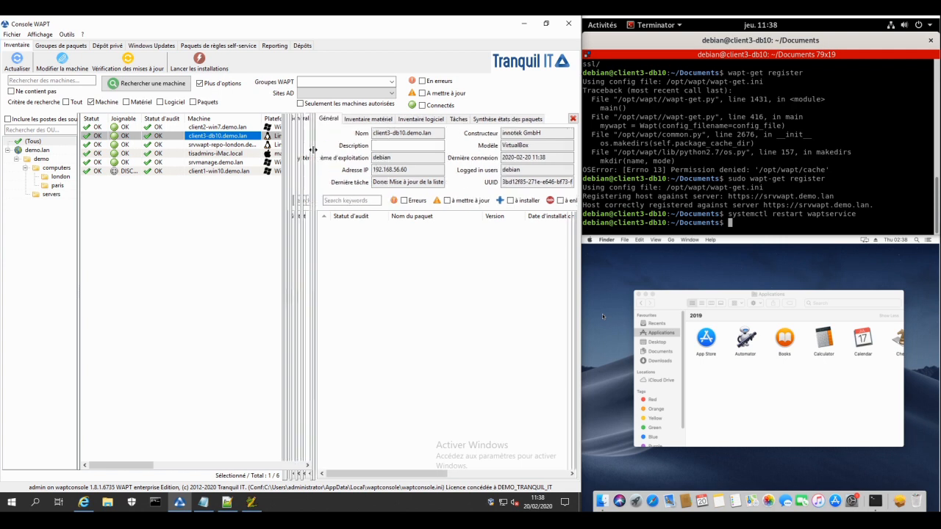
# Step: Search the private package repository for vlc
pyautogui.click(107, 46)
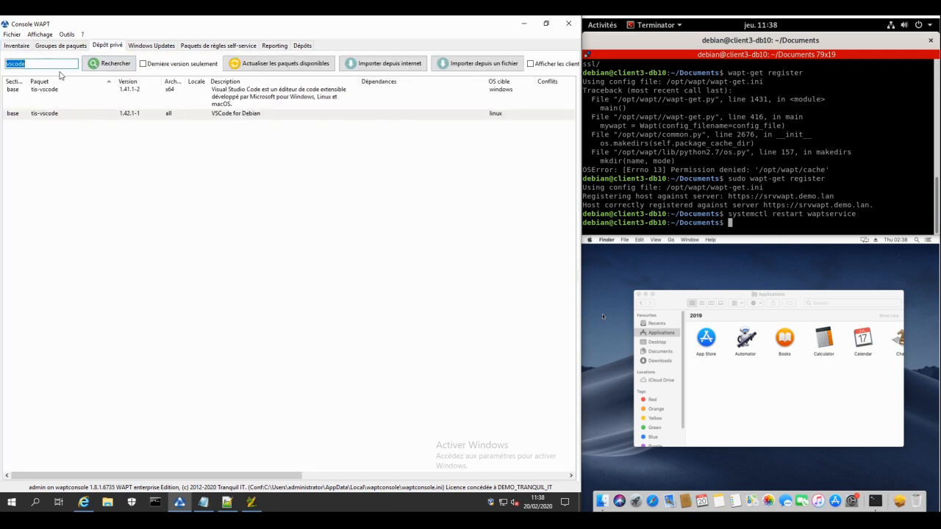
pyautogui.write('vlc')
pyautogui.press('Return')
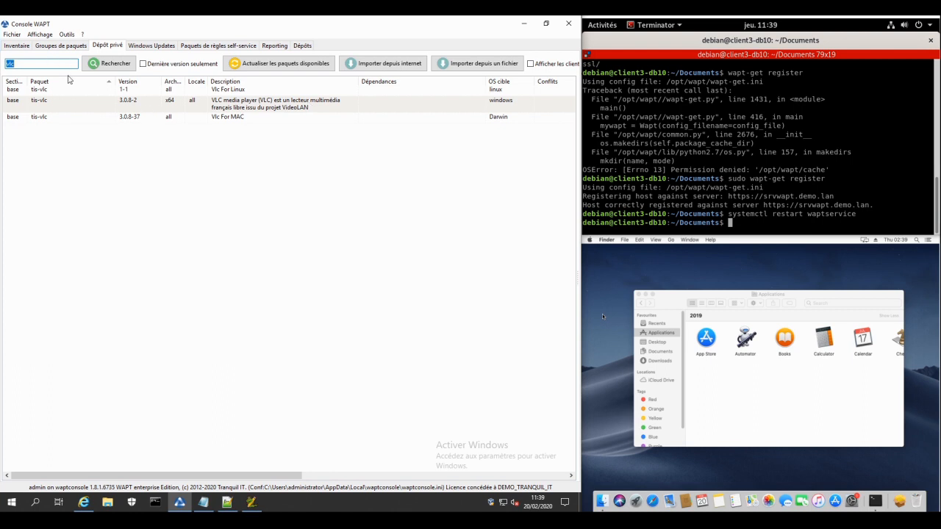
# Step: Close the terminal and the Documents file manager window on the Debian machine
pyautogui.click(929, 42)
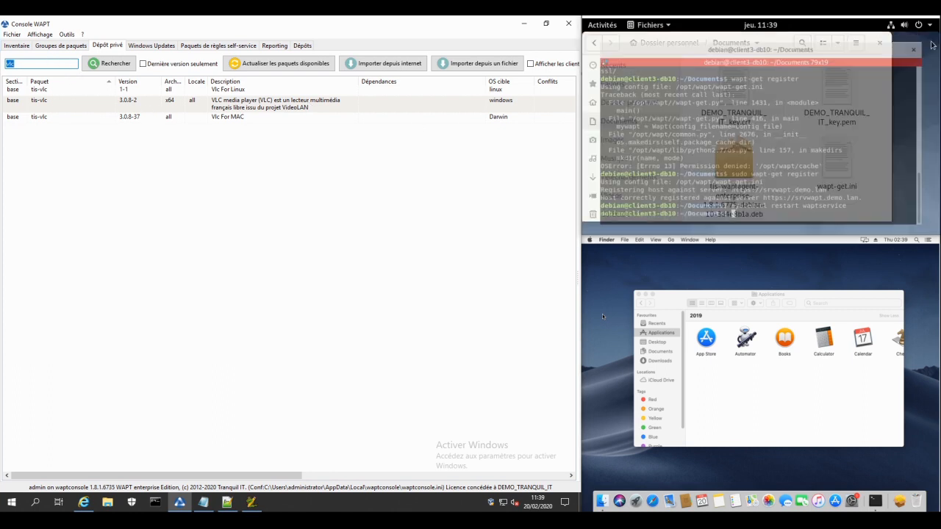
pyautogui.click(880, 43)
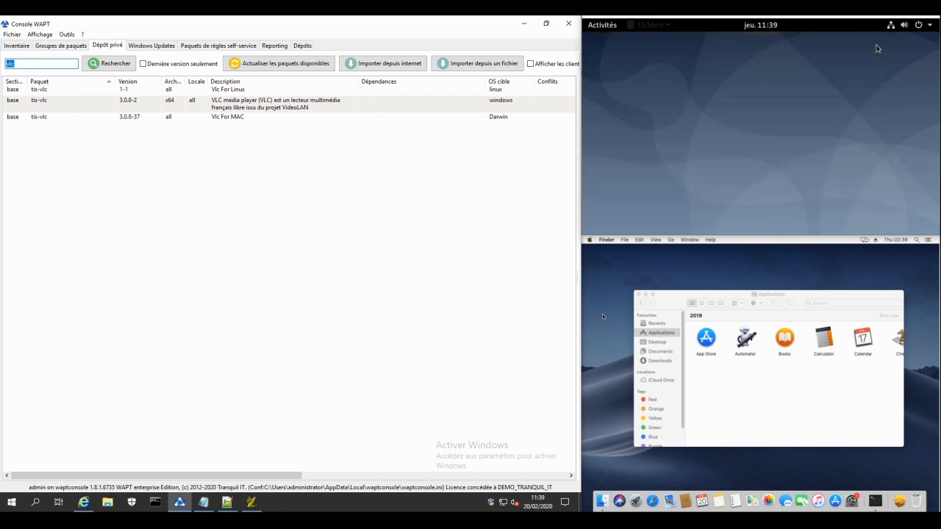
# Step: Add the VLC package tis-vlc as a dependency of client3-db10.demo.lan, tisadmins-iMac.local and srvmanage.demo.lan together from the machine inventory
pyautogui.click(16, 45)
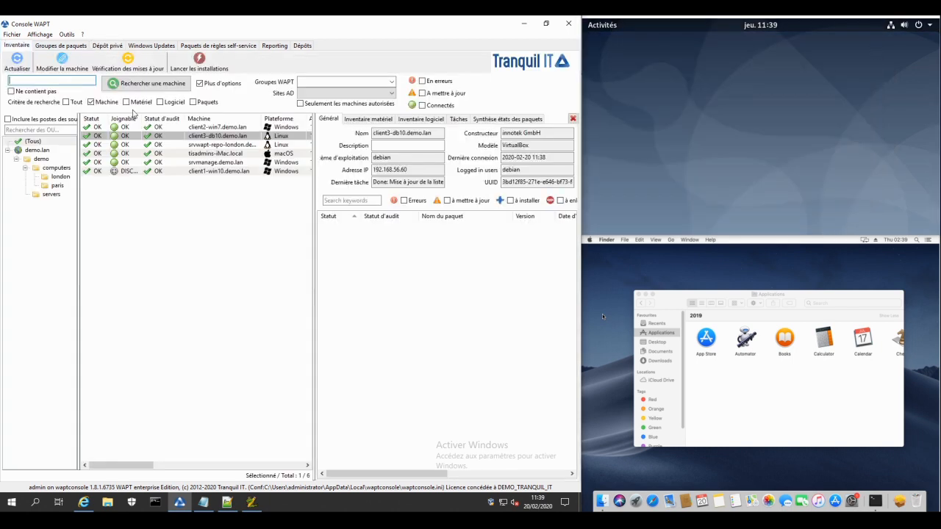
pyautogui.click(184, 139)
pyautogui.keyDown('ctrl'); pyautogui.click(206, 154); pyautogui.keyUp('ctrl')
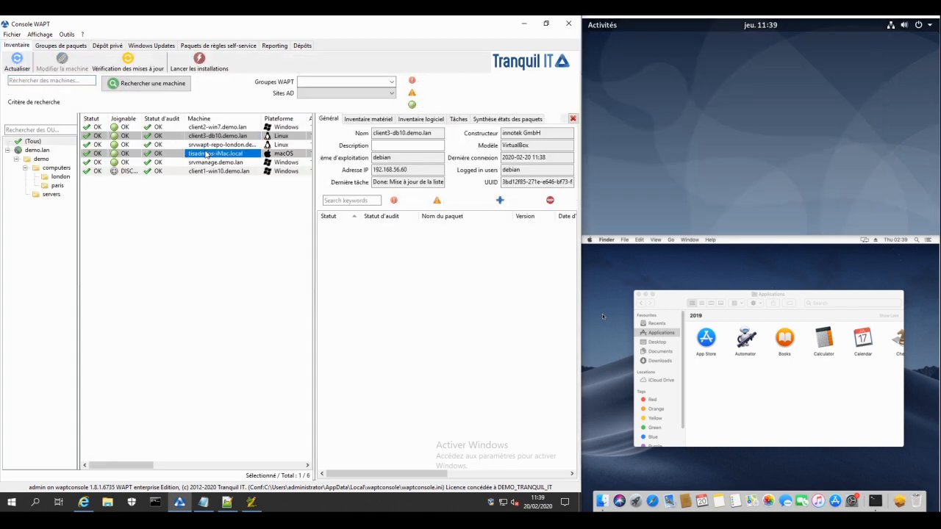
pyautogui.keyDown('ctrl'); pyautogui.click(218, 166); pyautogui.keyUp('ctrl')
pyautogui.rightClick(218, 166)
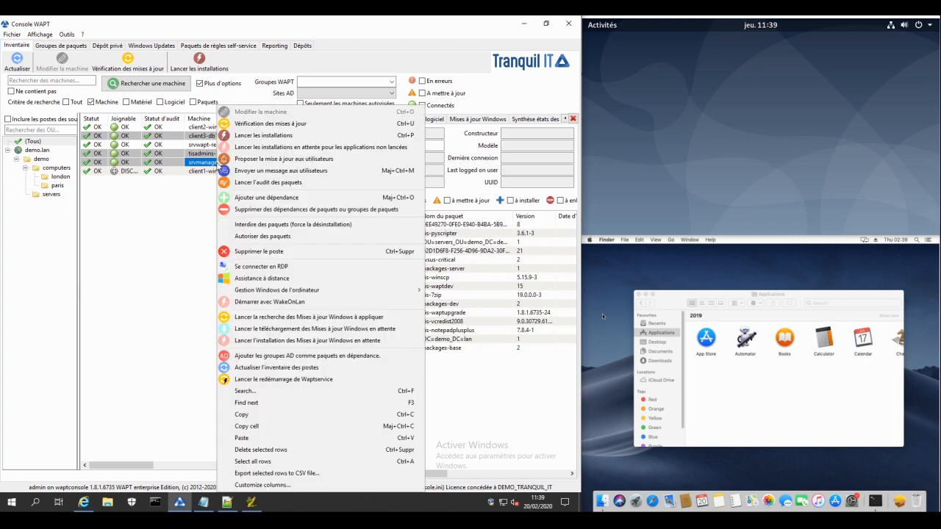
pyautogui.click(279, 197)
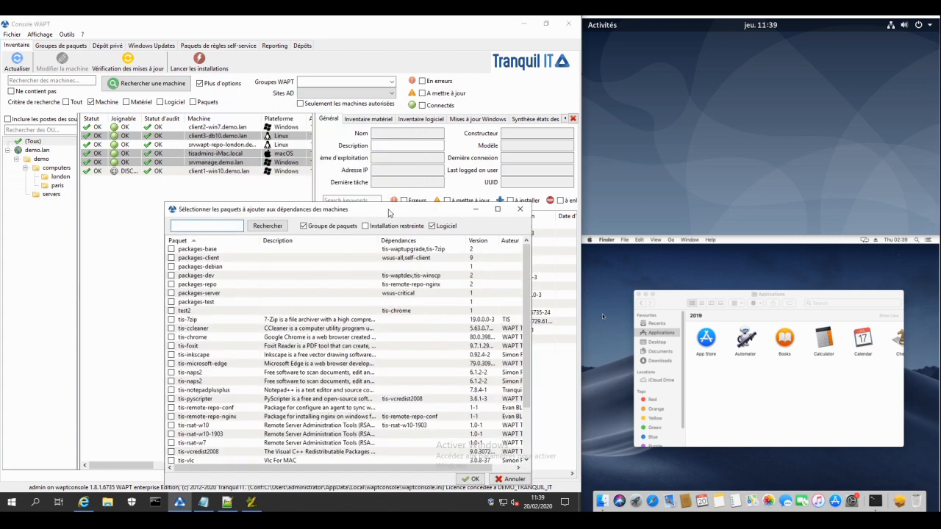
pyautogui.write('vlc')
pyautogui.press('Return')
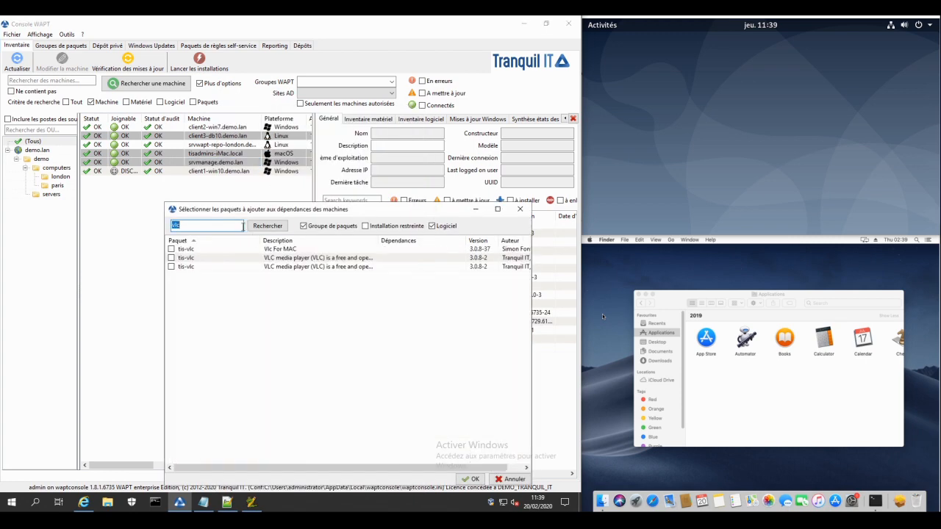
pyautogui.click(172, 258)
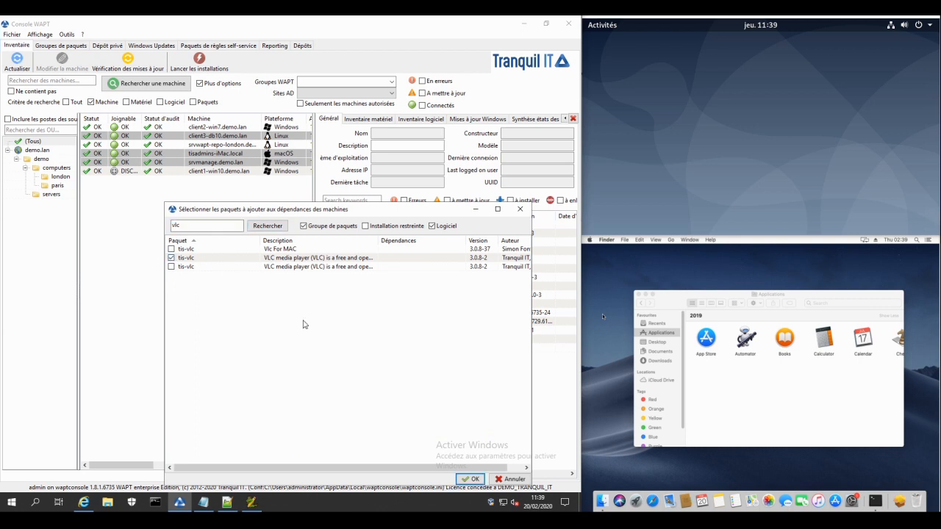
pyautogui.click(472, 478)
pyautogui.click(355, 263)
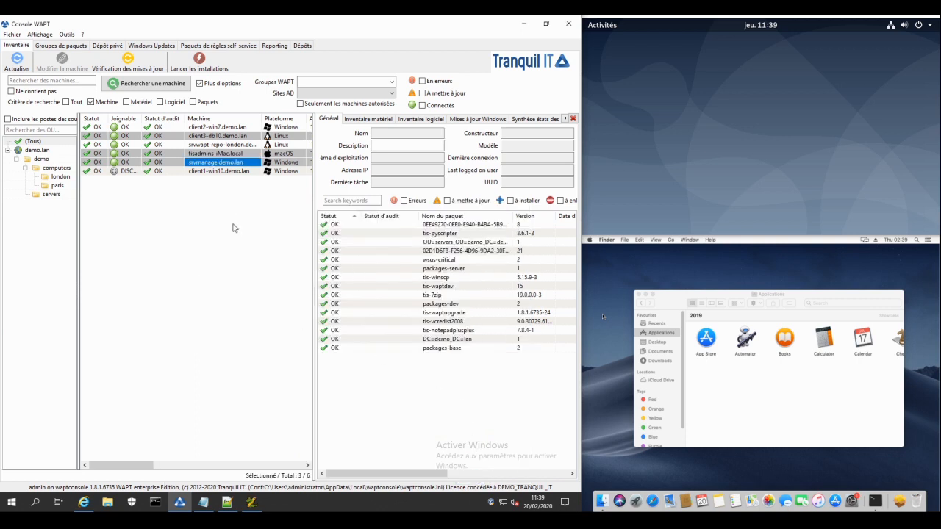
# Step: Search the Debian machine's applications for vlc and clear the search
pyautogui.click(595, 30)
pyautogui.write('vlc')
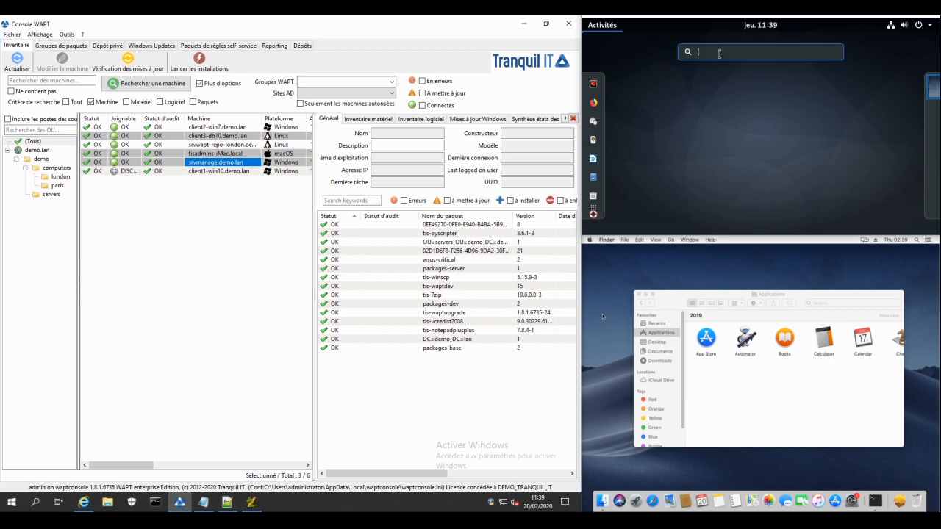
pyautogui.press('BackSpace')
pyautogui.press('BackSpace')
pyautogui.press('BackSpace')
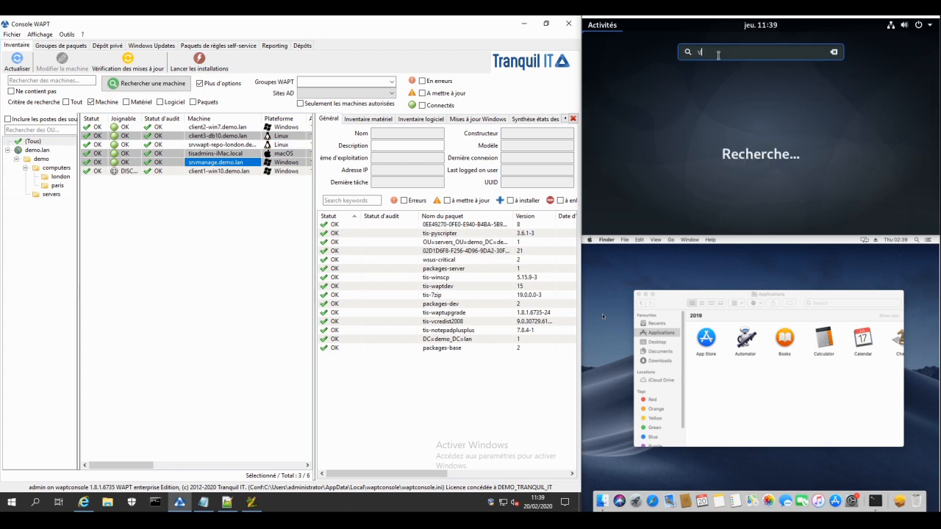
# Step: Search the Windows machine's applications for vlc and close the search
pyautogui.click(11, 502)
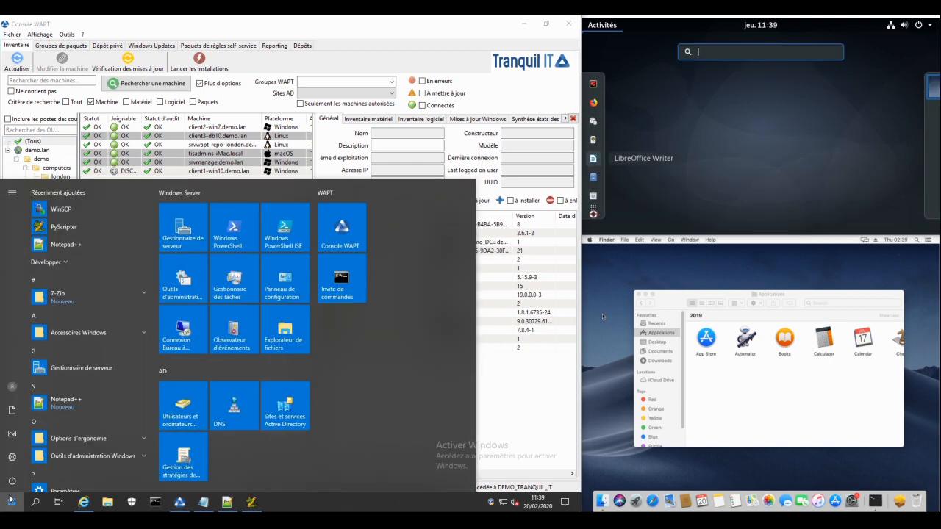
pyautogui.write('vlc')
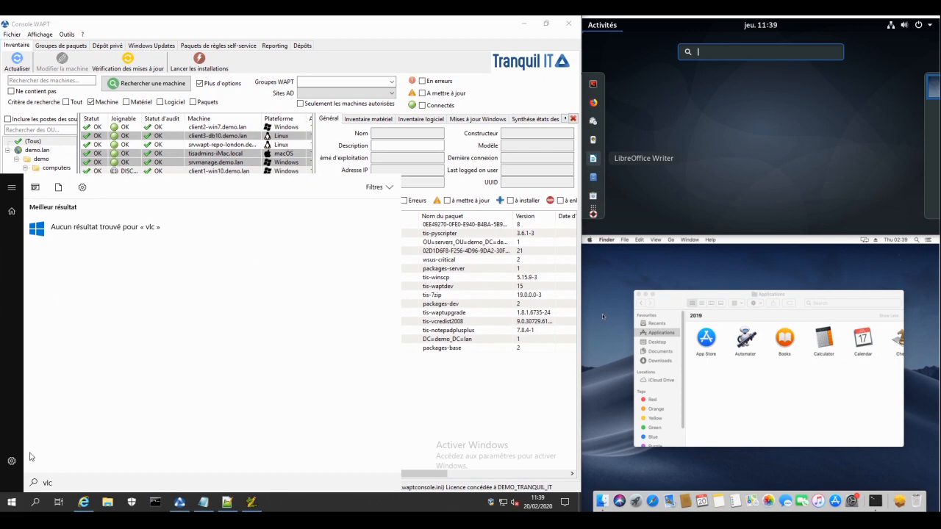
pyautogui.click(11, 503)
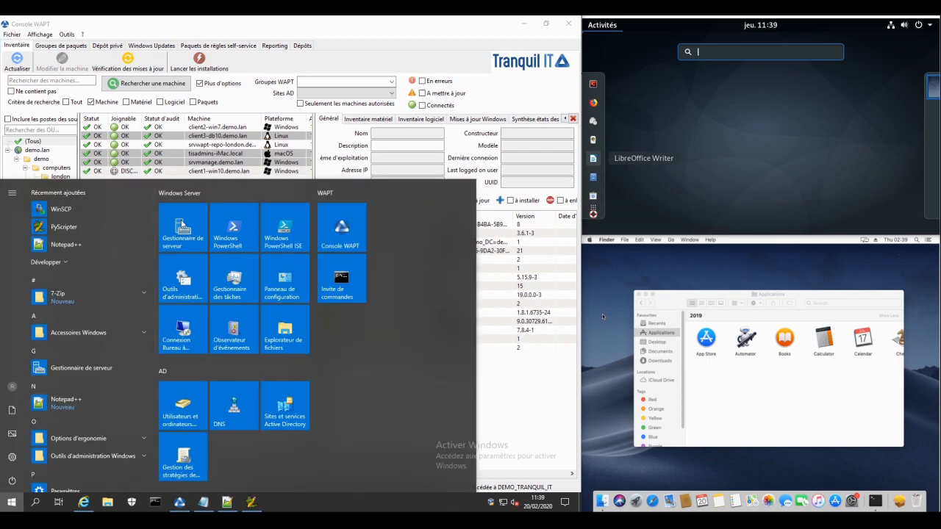
pyautogui.click(11, 502)
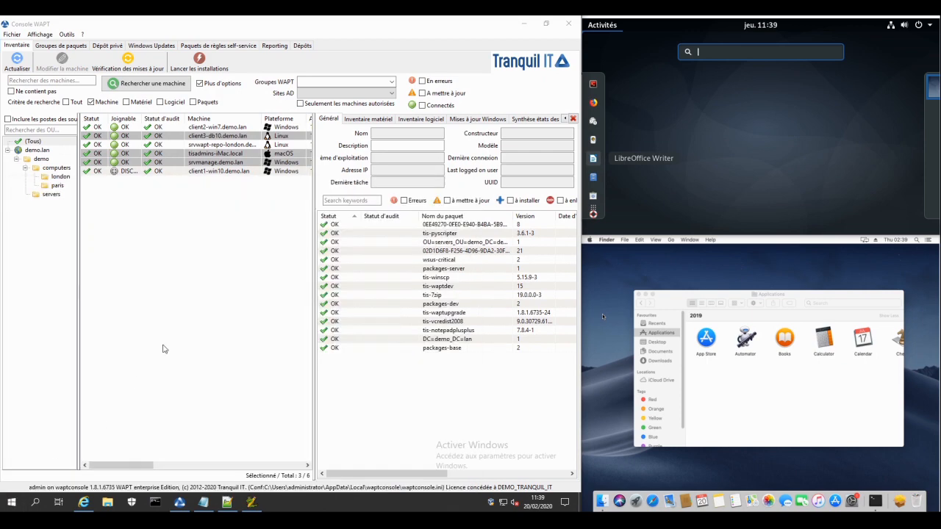
# Step: Launch the pending package installations on the three selected machines and dismiss the result message
pyautogui.click(198, 60)
pyautogui.click(270, 262)
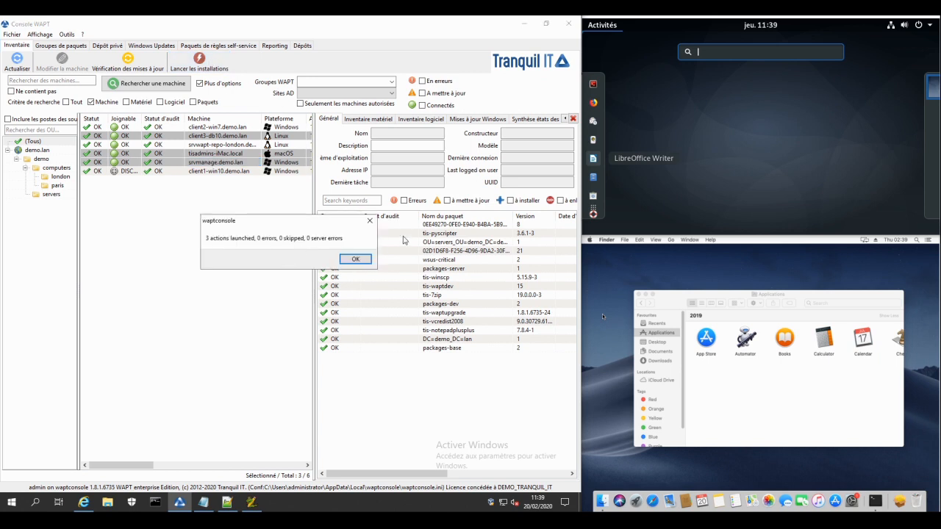
pyautogui.click(355, 259)
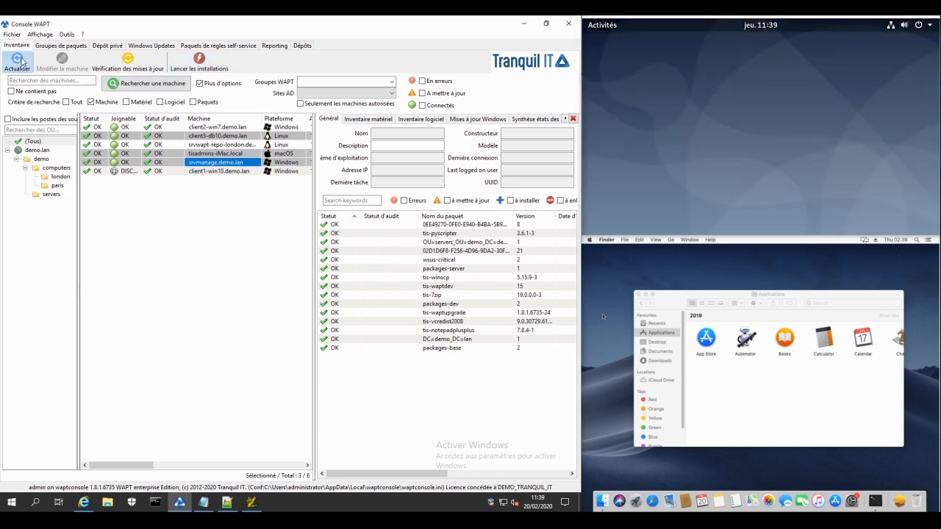
# Step: Check the VLC installation status of client3-db10.demo.lan, refreshing the inventory and widening the machine status column
pyautogui.click(219, 154)
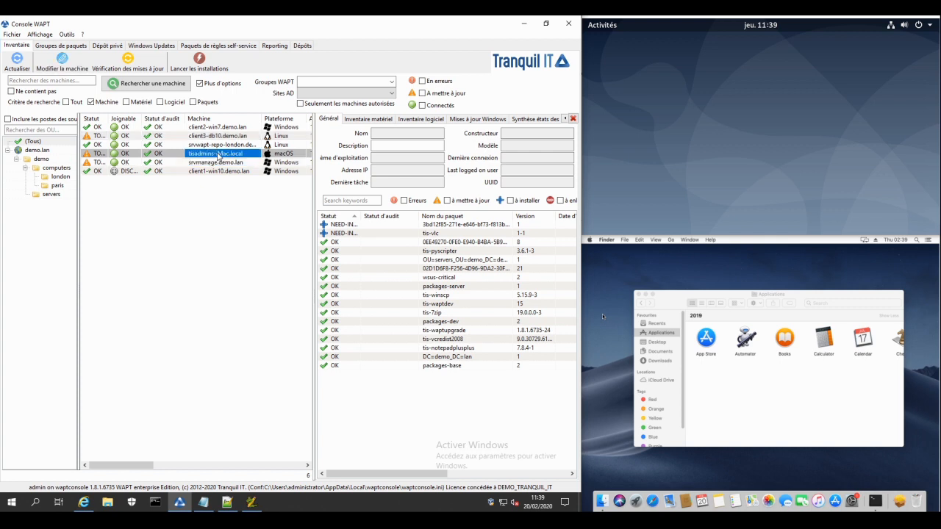
pyautogui.click(221, 137)
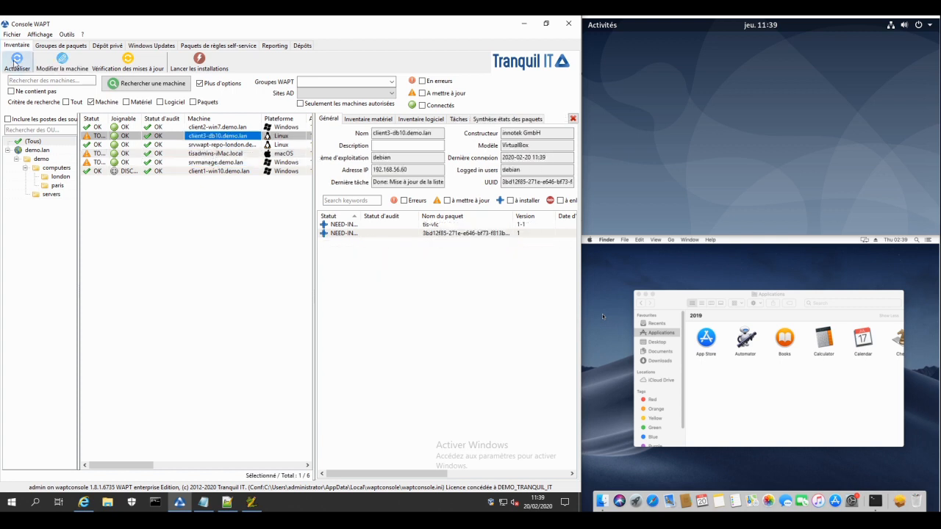
pyautogui.click(14, 62)
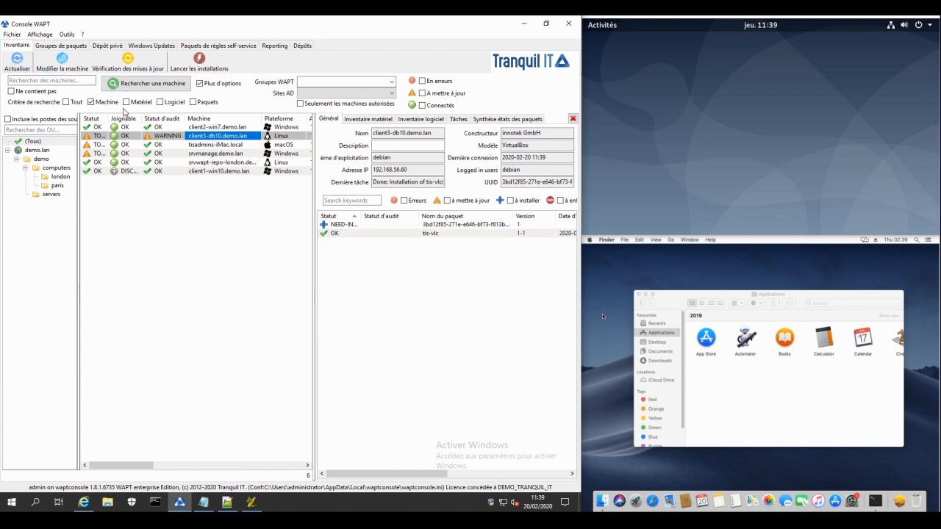
pyautogui.moveTo(109, 118); pyautogui.dragTo(112, 119)
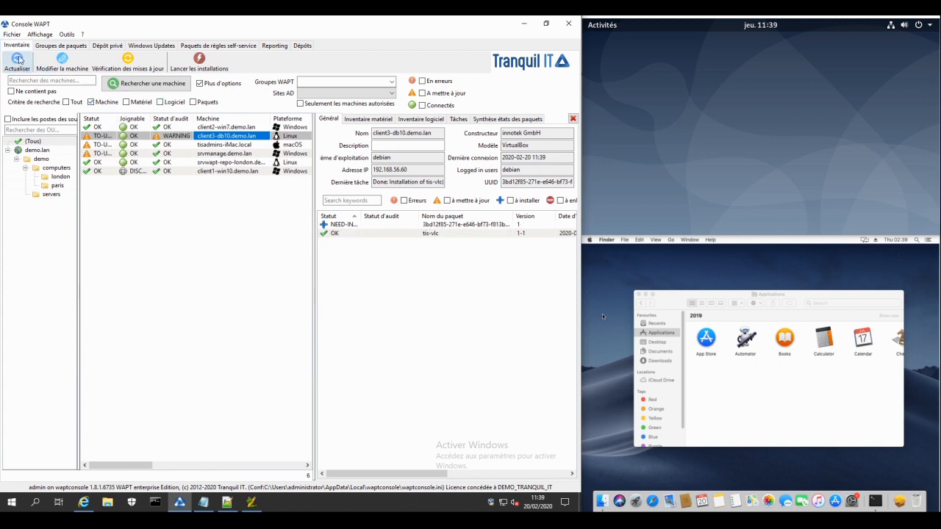
pyautogui.click(18, 61)
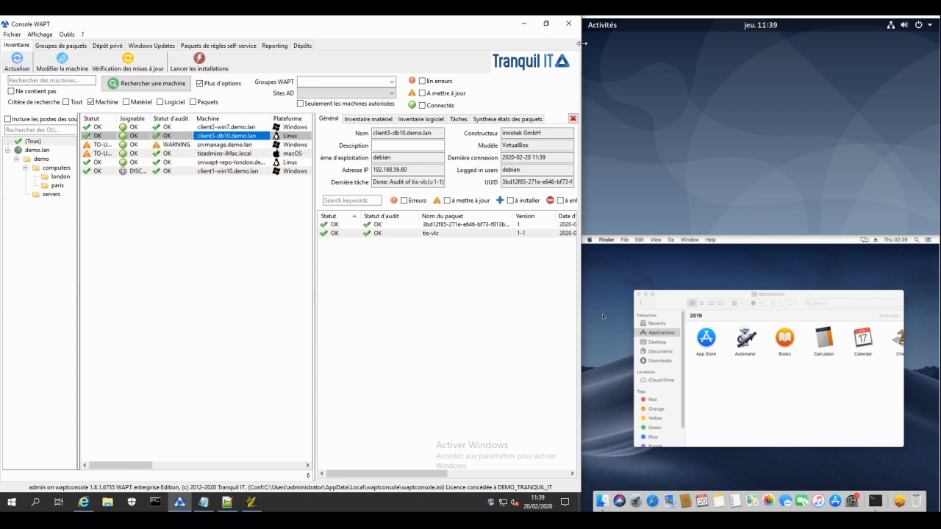
# Step: Check for VLC in the Debian machine's application search, and leave the search
pyautogui.click(602, 29)
pyautogui.write('vlc')
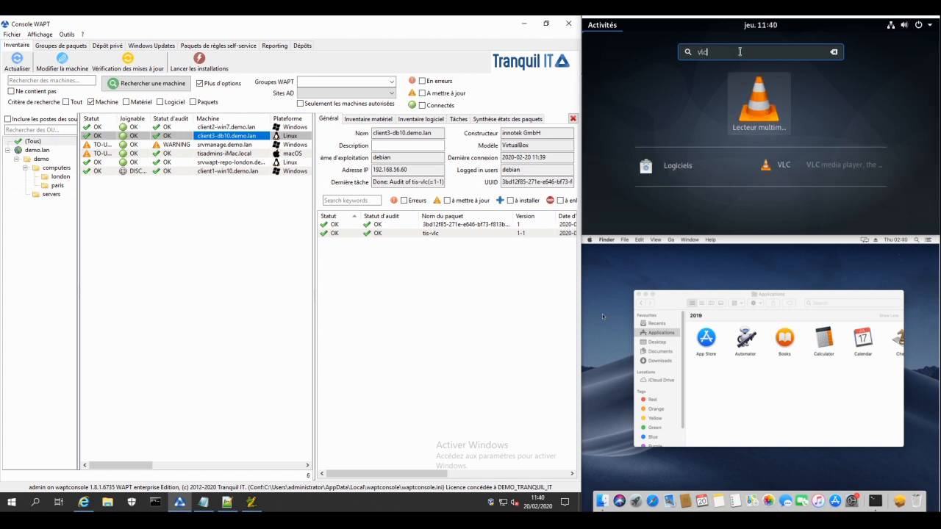
pyautogui.press('BackSpace')
pyautogui.press('BackSpace')
pyautogui.press('BackSpace')
pyautogui.press('Escape')
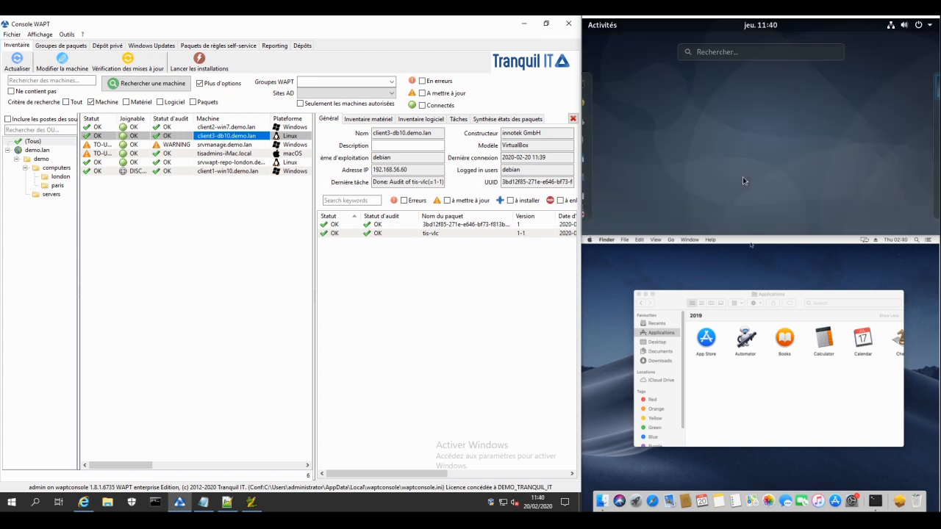
# Step: Refresh the inventory, find VLC media player on the Windows machine, open it and close it again
pyautogui.click(17, 59)
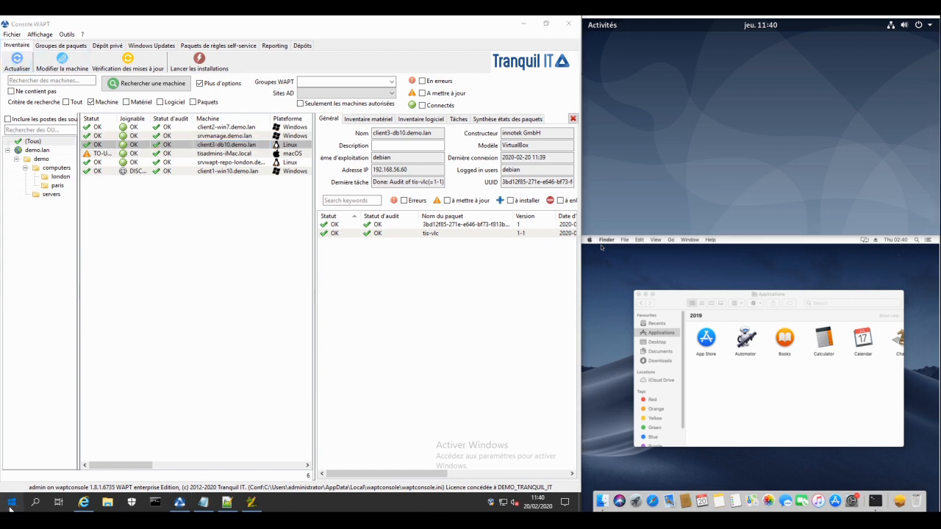
pyautogui.click(11, 502)
pyautogui.write('vlc')
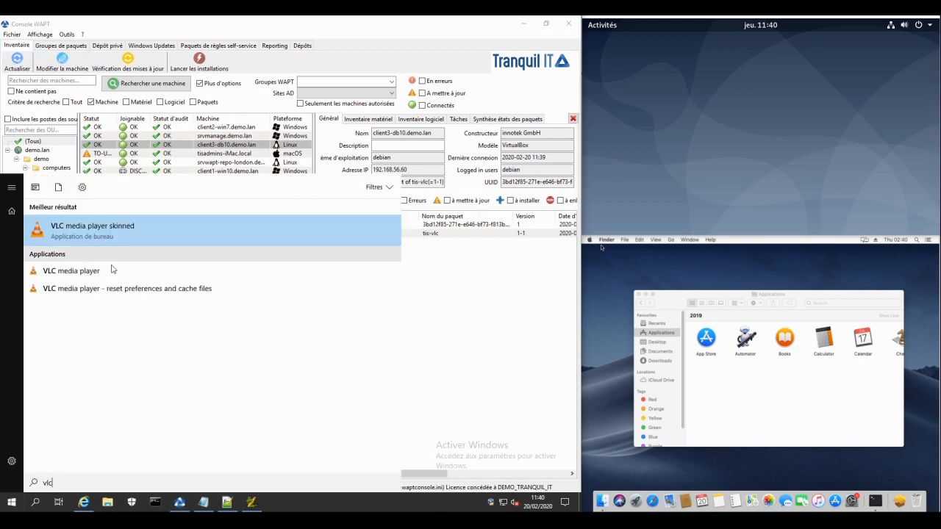
pyautogui.click(73, 272)
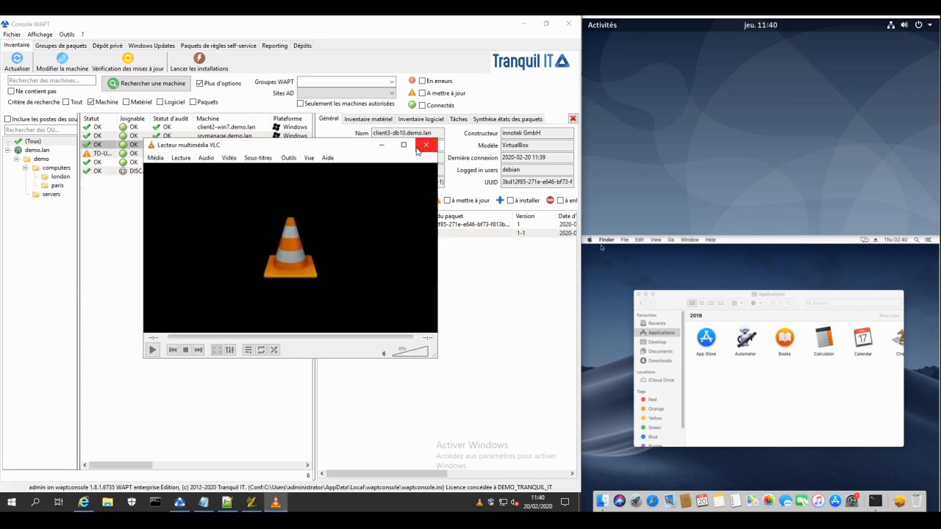
pyautogui.click(427, 145)
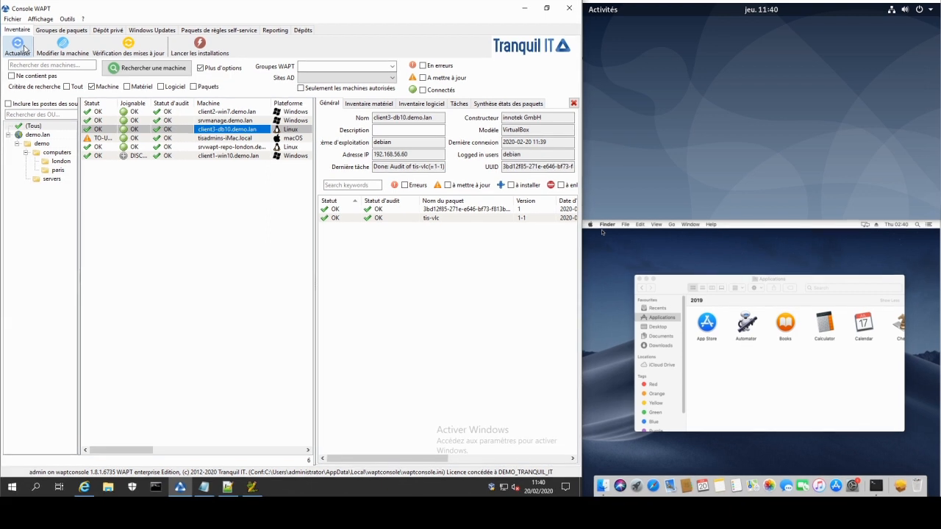
# Step: Refresh the inventory to check the macOS machine's status, open VLC on the Mac and close its window
pyautogui.click(25, 48)
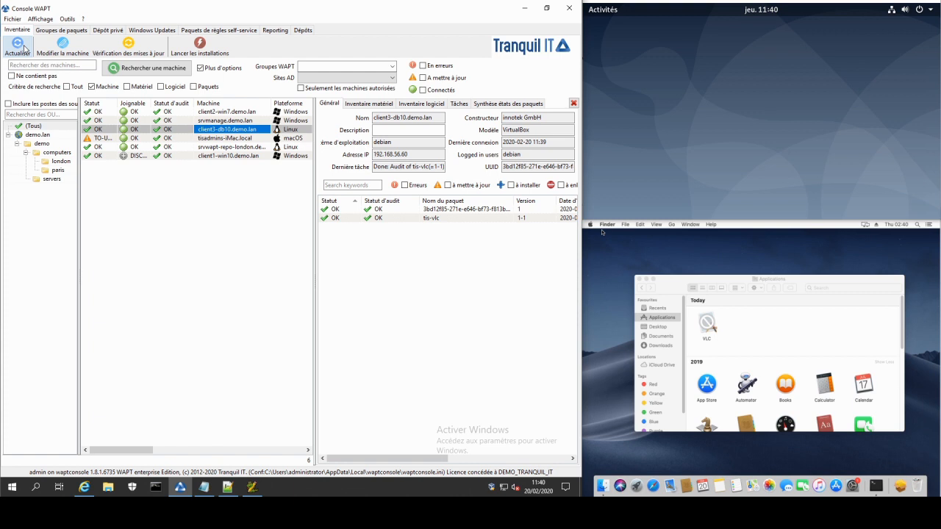
pyautogui.click(24, 49)
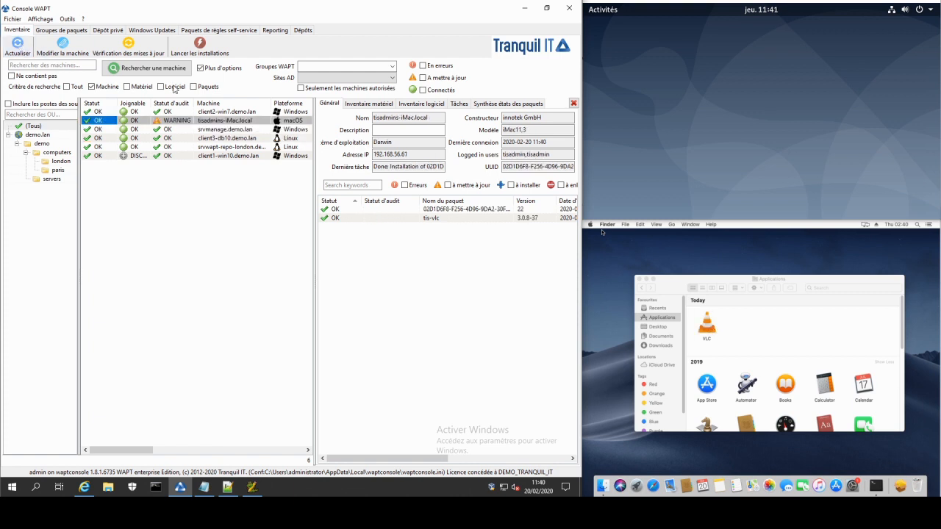
pyautogui.doubleClick(706, 329)
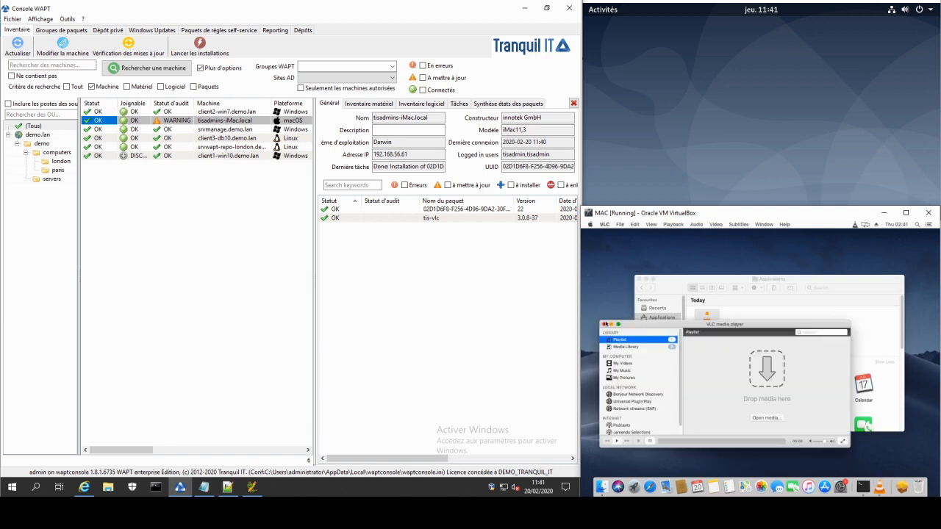
pyautogui.click(605, 325)
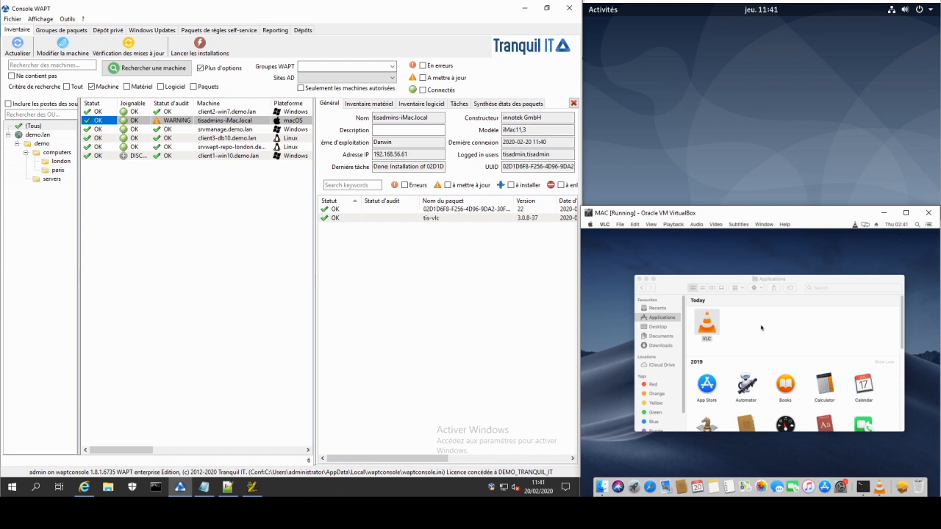
# Step: Return to the vlc packages in the private repository and close the PyScripter and Notepad++ windows
pyautogui.click(110, 30)
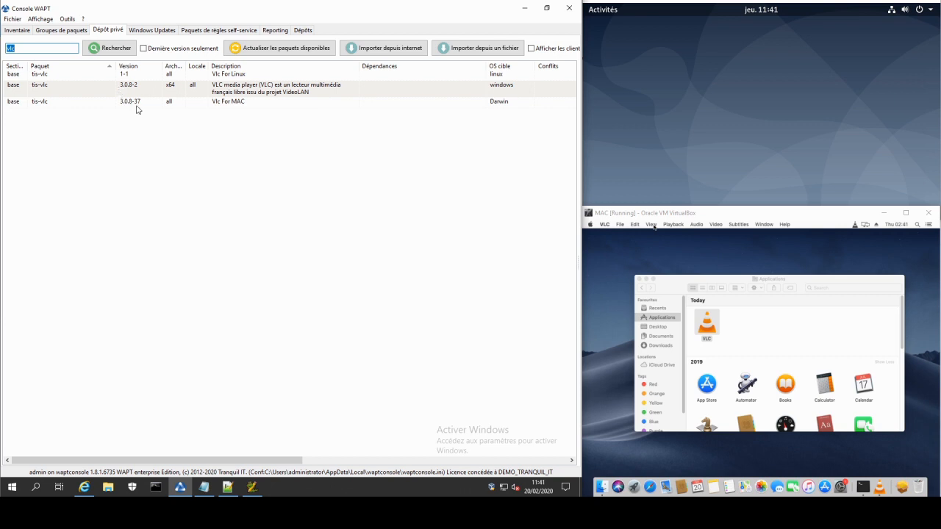
pyautogui.rightClick(252, 487)
pyautogui.click(257, 460)
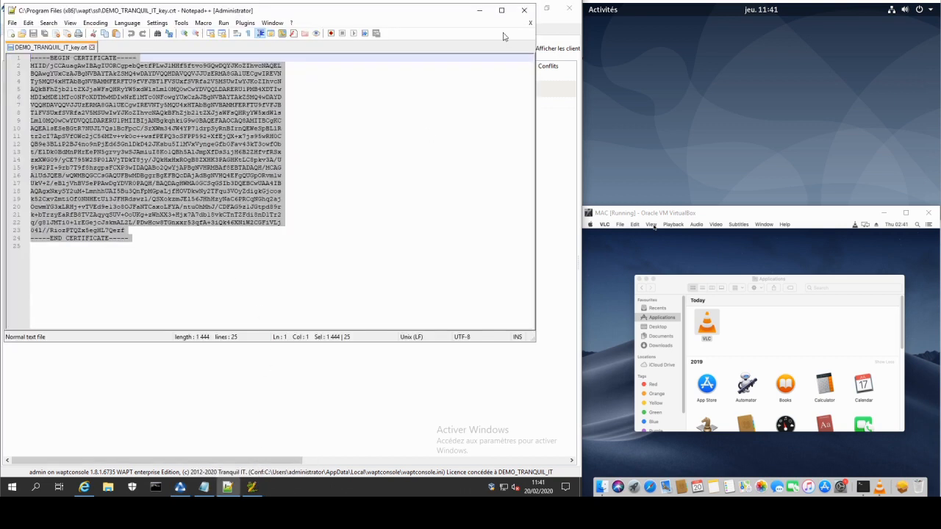
pyautogui.click(524, 9)
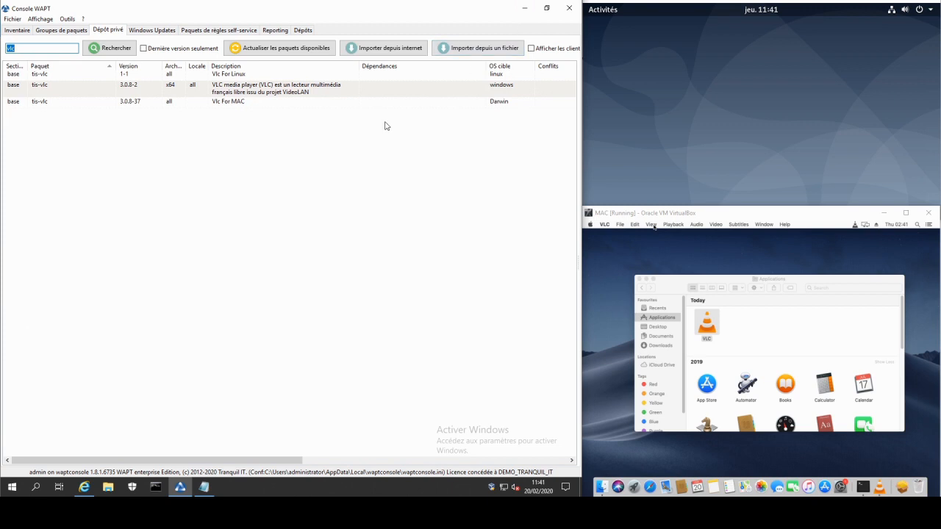
# Step: Open the macOS tis-vlc package for editing and check the target_os entry in its control file
pyautogui.click(77, 102)
pyautogui.rightClick(94, 110)
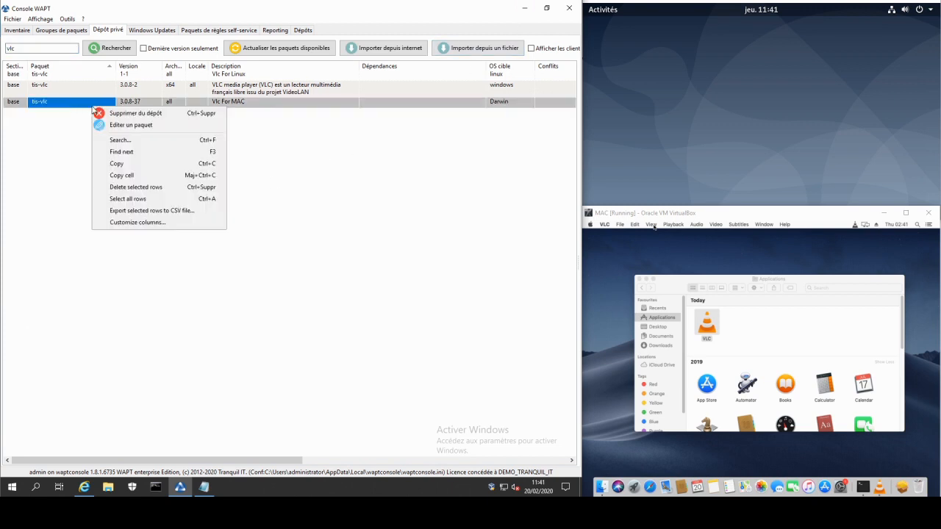
pyautogui.click(123, 127)
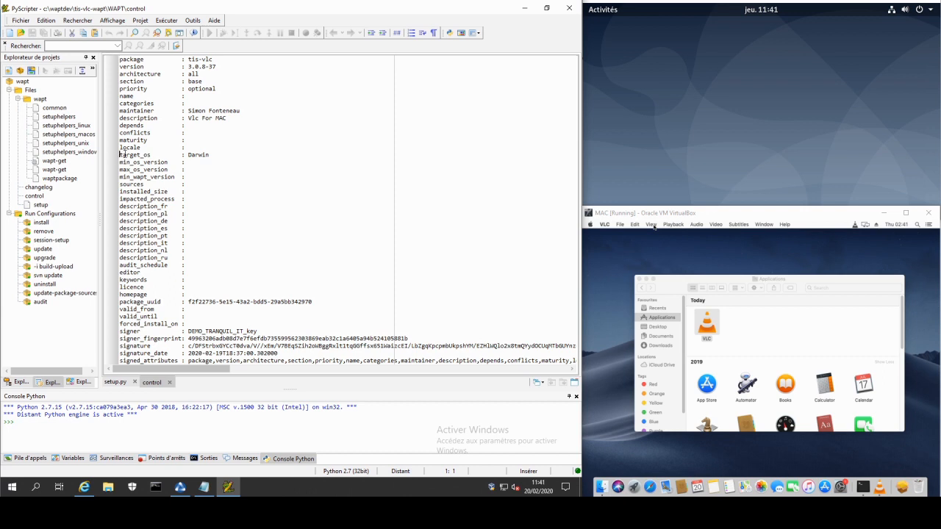
pyautogui.moveTo(119, 154); pyautogui.dragTo(206, 155)
pyautogui.click(205, 155)
# Step: Review the install commands and audit return value in the macOS package's setup.py, and close the editor
pyautogui.click(115, 381)
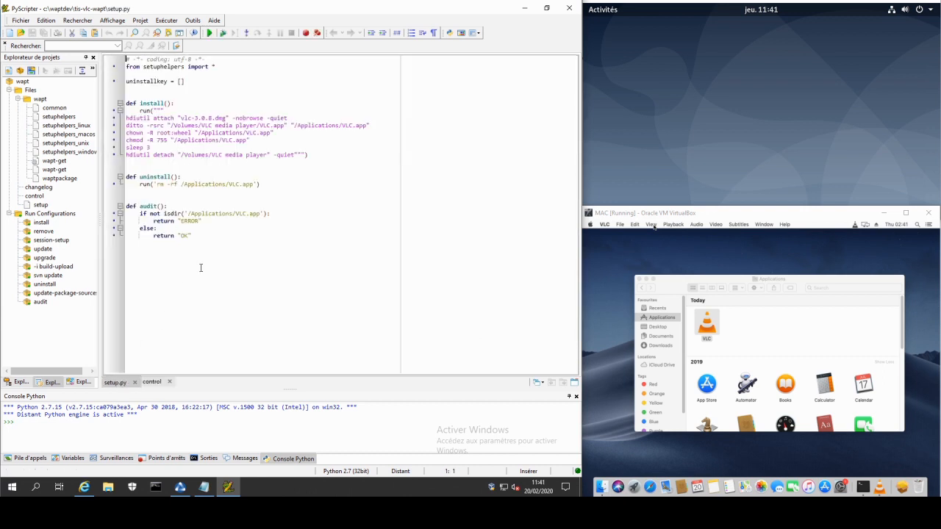
pyautogui.click(223, 239)
pyautogui.moveTo(126, 117); pyautogui.dragTo(278, 154)
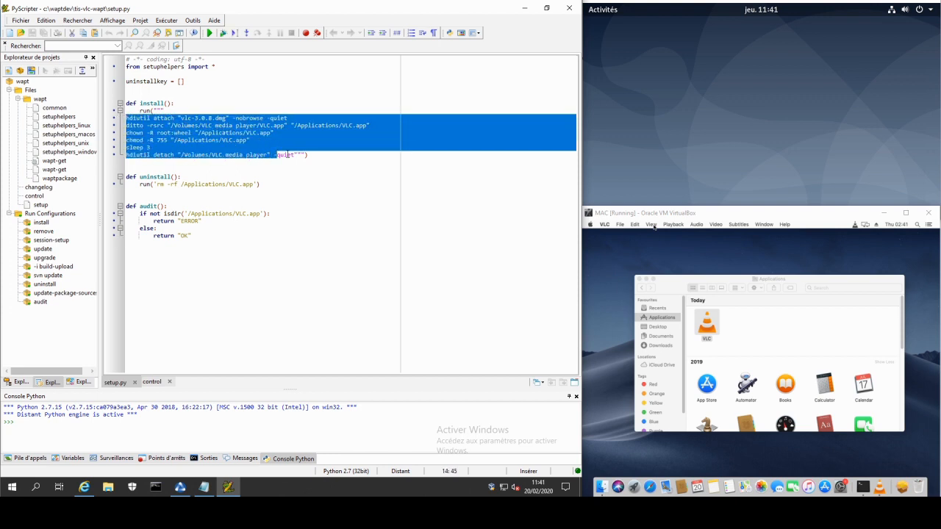
pyautogui.click(334, 159)
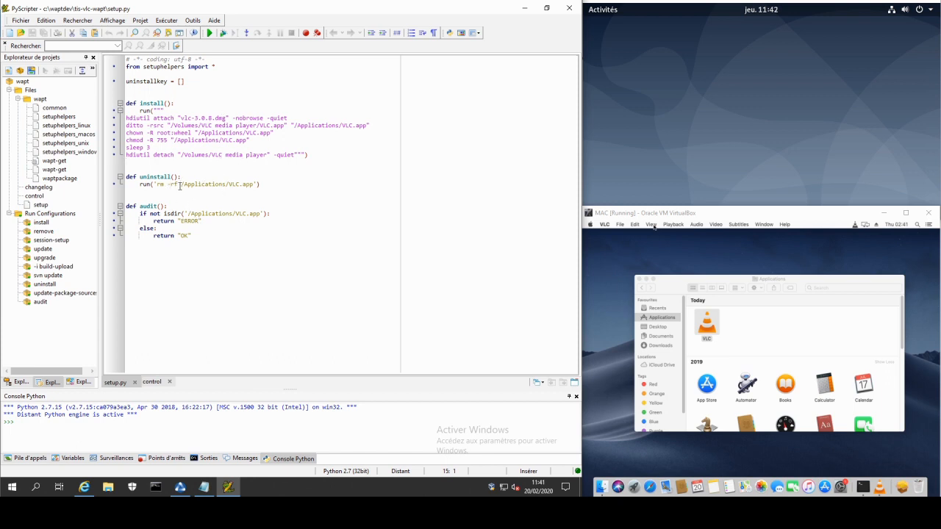
pyautogui.moveTo(193, 235); pyautogui.dragTo(174, 235)
pyautogui.click(200, 231)
pyautogui.click(570, 9)
# Step: Open the Linux tis-vlc package for editing, review the install and uninstall functions in setup.py, and close the editor
pyautogui.click(83, 77)
pyautogui.rightClick(83, 76)
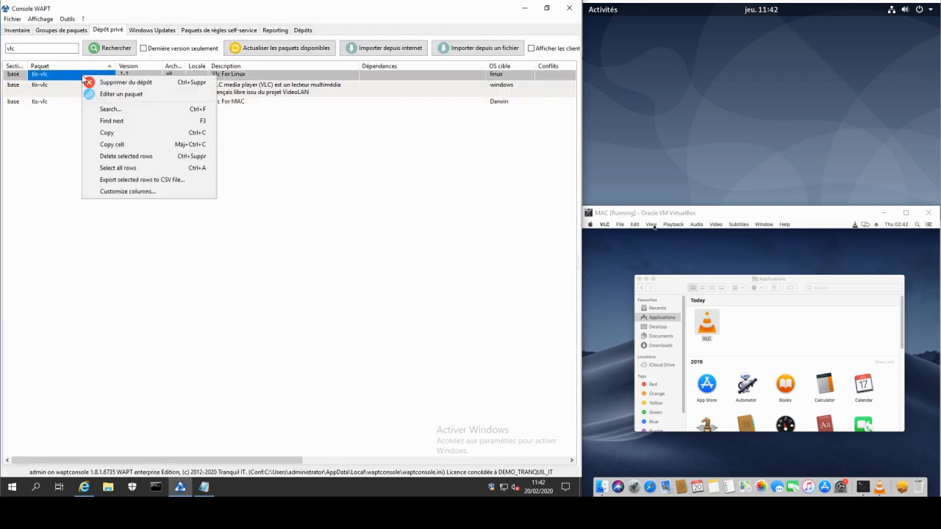
pyautogui.click(108, 93)
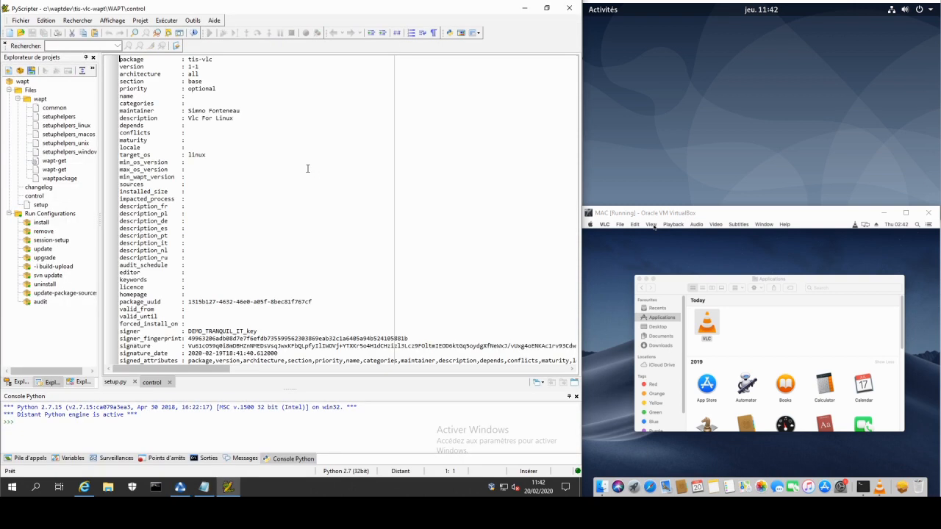
pyautogui.click(123, 383)
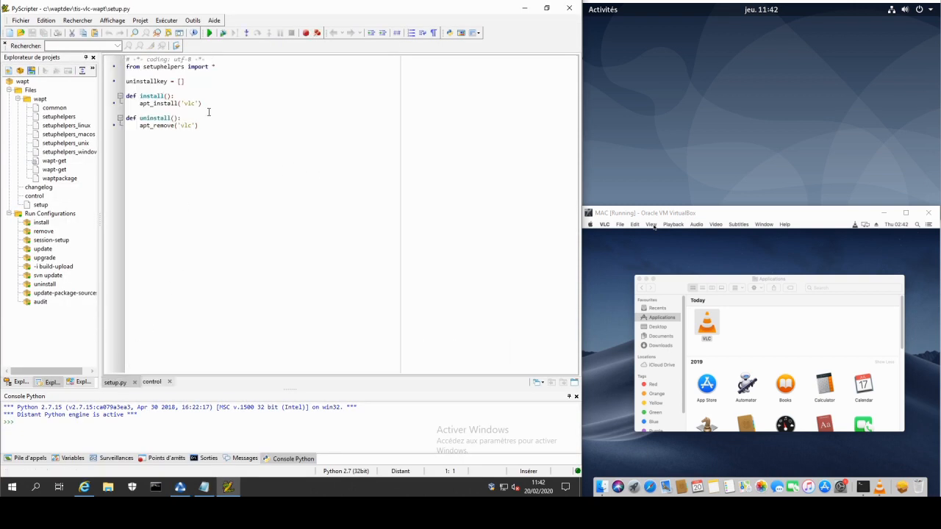
pyautogui.click(156, 103)
pyautogui.moveTo(202, 127); pyautogui.dragTo(167, 126)
pyautogui.click(170, 127)
pyautogui.click(565, 12)
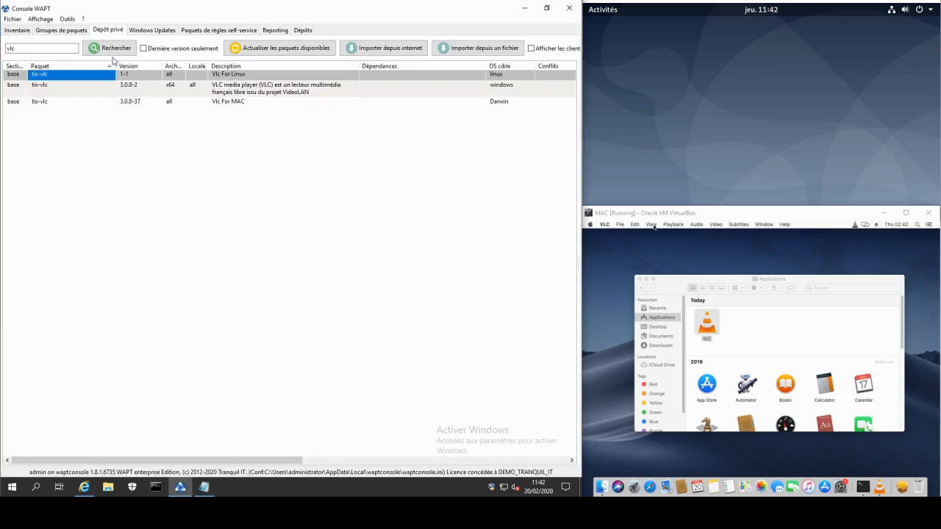
# Step: Search the private repository for vscode
pyautogui.click(18, 48)
pyautogui.moveTo(18, 48); pyautogui.dragTo(2, 48)
pyautogui.write('vscode')
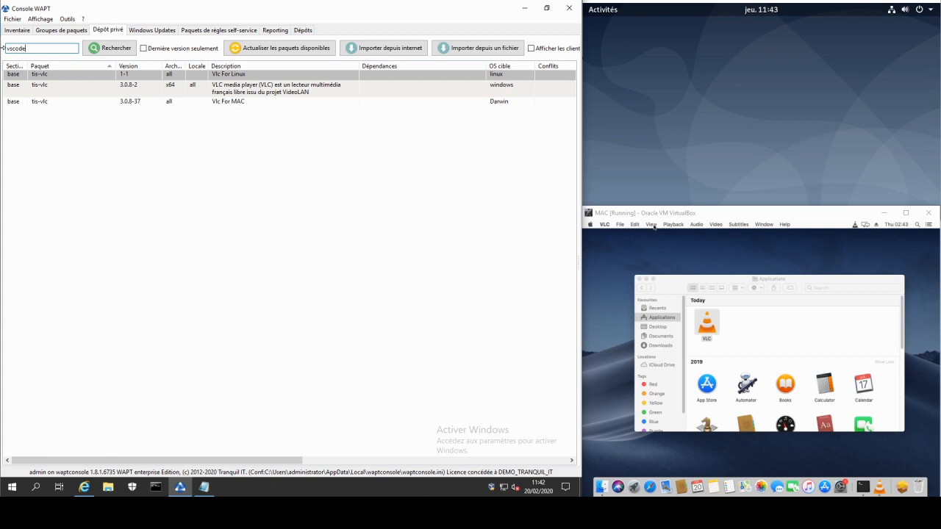
pyautogui.press('Return')
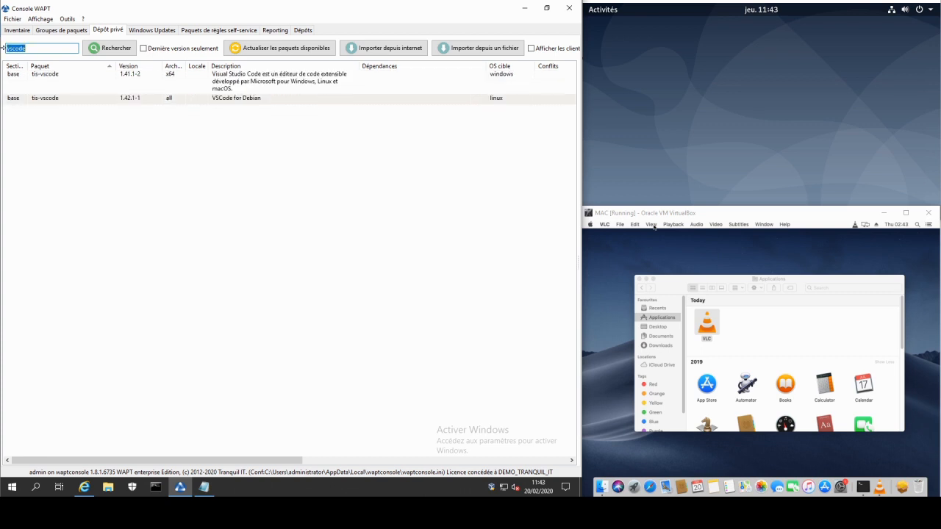
# Step: Open the Debian tis-vscode package for editing, review its dpkg_install call and .deb file name, and close the editor
pyautogui.click(107, 87)
pyautogui.click(143, 100)
pyautogui.rightClick(144, 101)
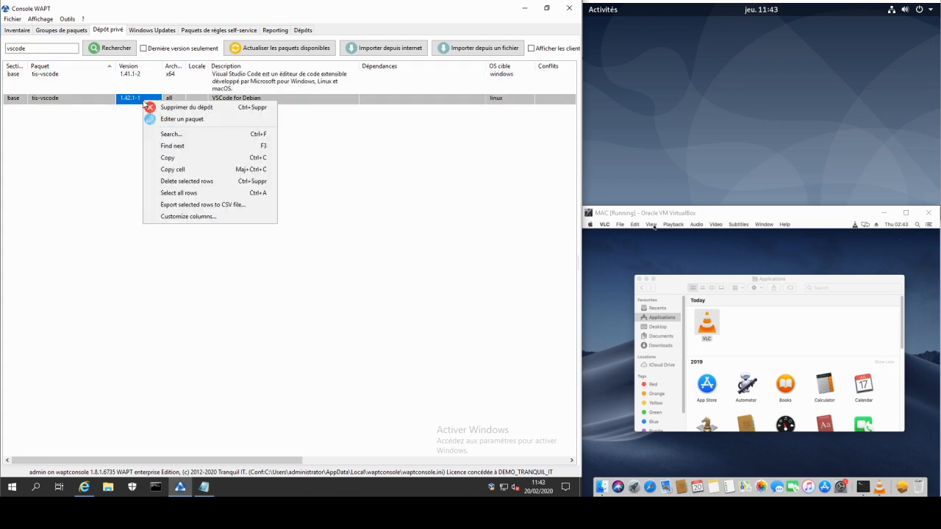
pyautogui.click(187, 123)
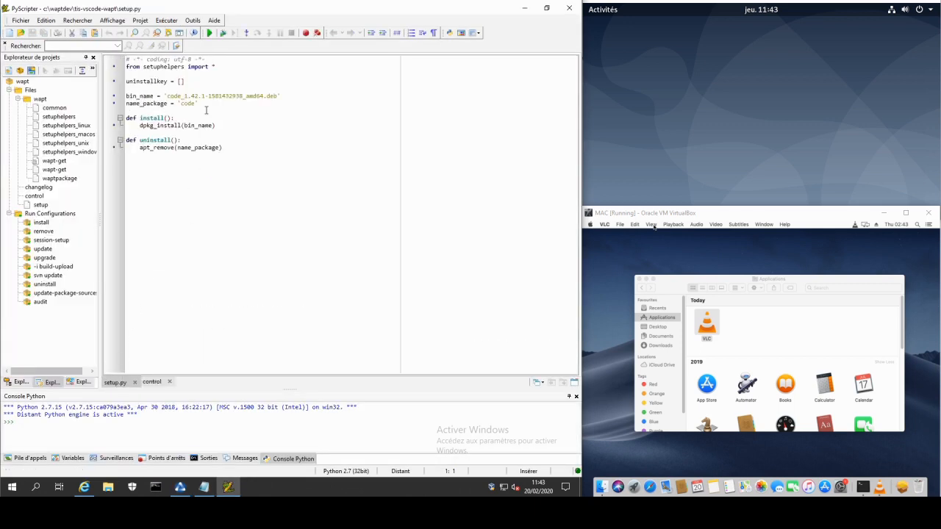
pyautogui.moveTo(139, 125); pyautogui.dragTo(285, 94)
pyautogui.click(291, 94)
pyautogui.hotkey('alt', 'F4')
# Step: Return to the machine inventory, refresh it and check the audit status of the macOS machine and client3-db10.demo.lan
pyautogui.click(11, 29)
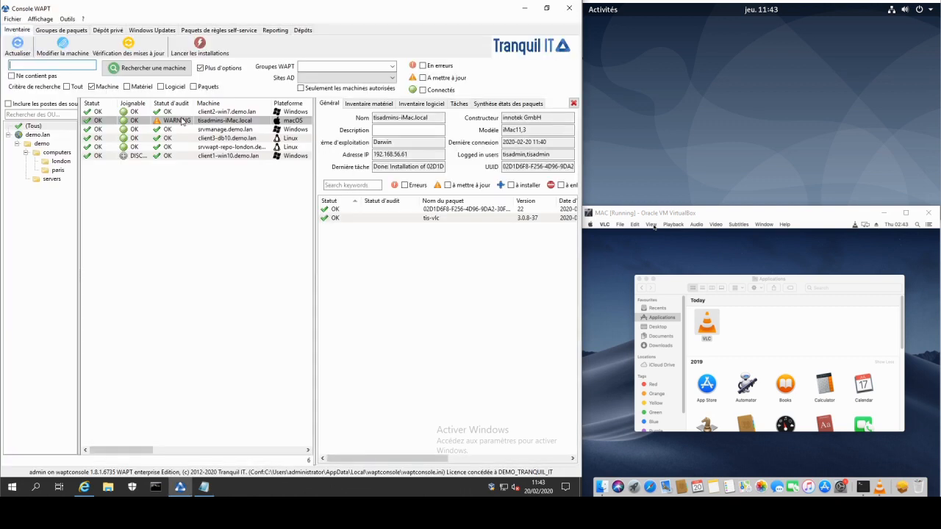
pyautogui.click(18, 45)
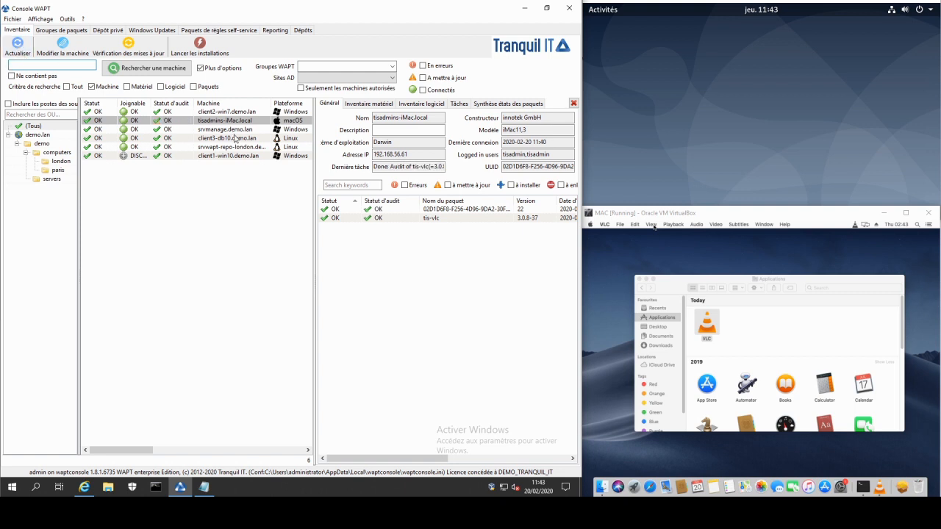
pyautogui.click(178, 140)
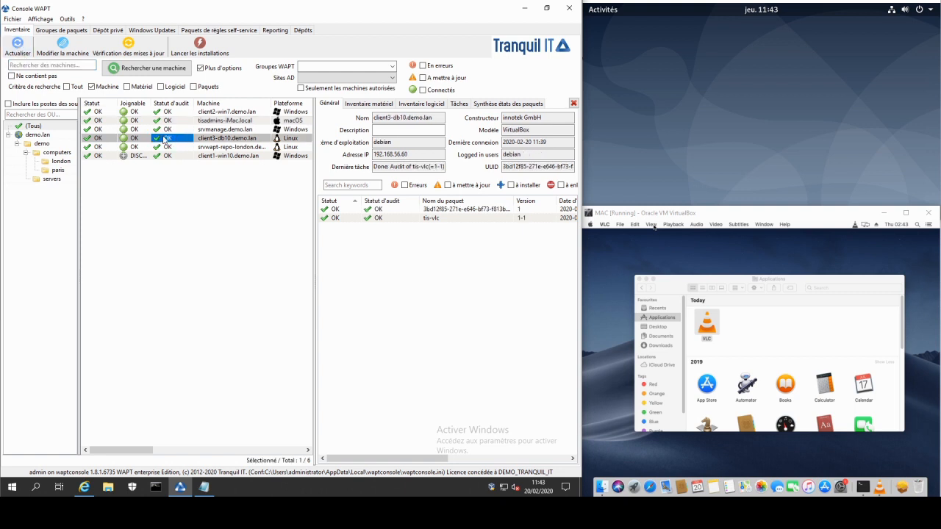
# Step: Add the tis-vscode package to the required packages of client3-db10.demo.lan, then save and apply the change
pyautogui.doubleClick(165, 140)
pyautogui.click(394, 70)
pyautogui.write('vs')
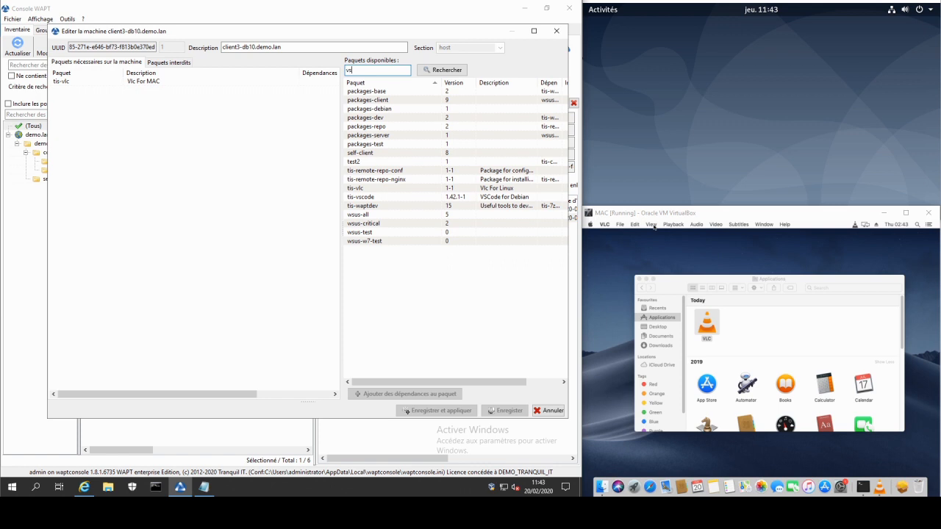
pyautogui.write('code')
pyautogui.click(362, 91)
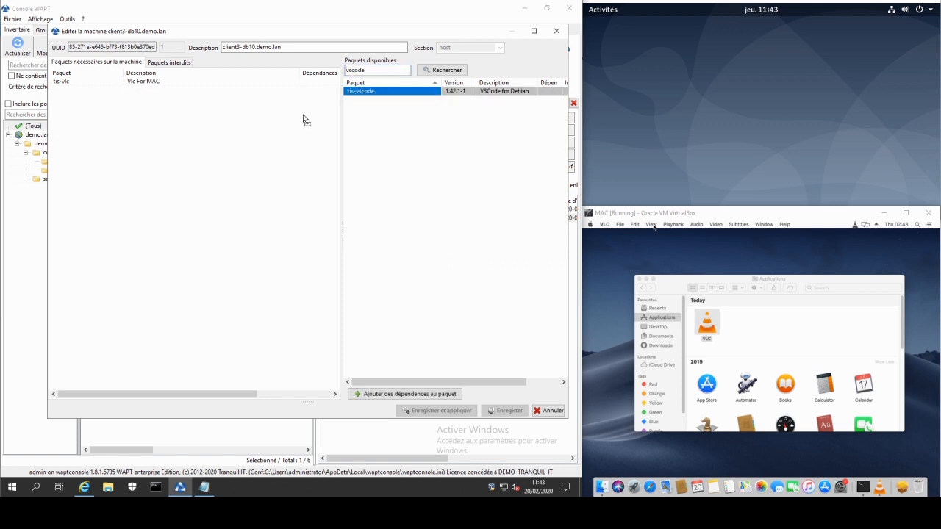
pyautogui.moveTo(305, 120); pyautogui.dragTo(278, 127)
pyautogui.click(435, 410)
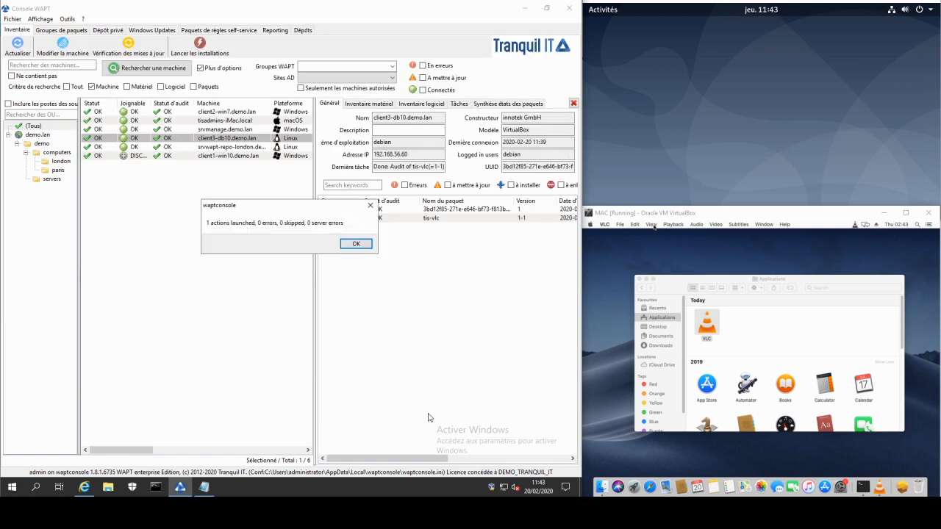
pyautogui.click(356, 243)
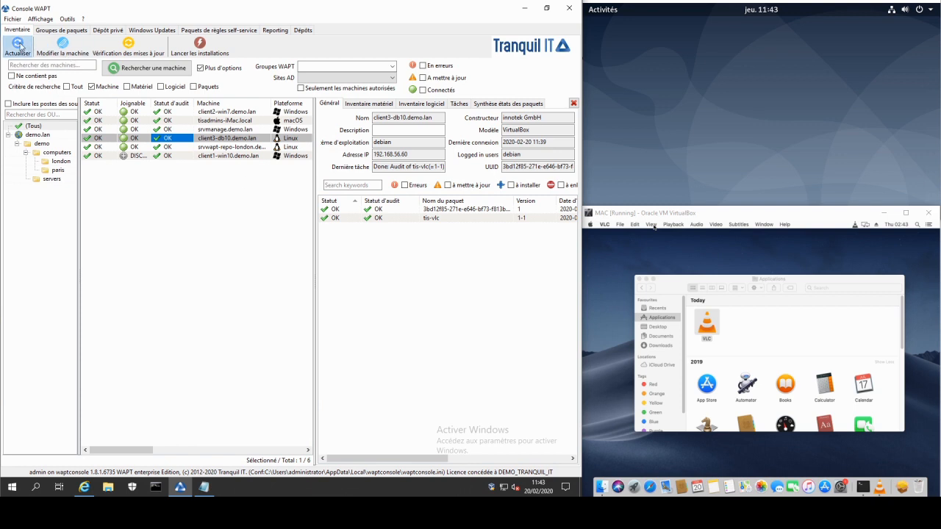
# Step: Refresh the inventory repeatedly to follow the tis-vscode installation and audit on client3-db10.demo.lan
pyautogui.click(19, 45)
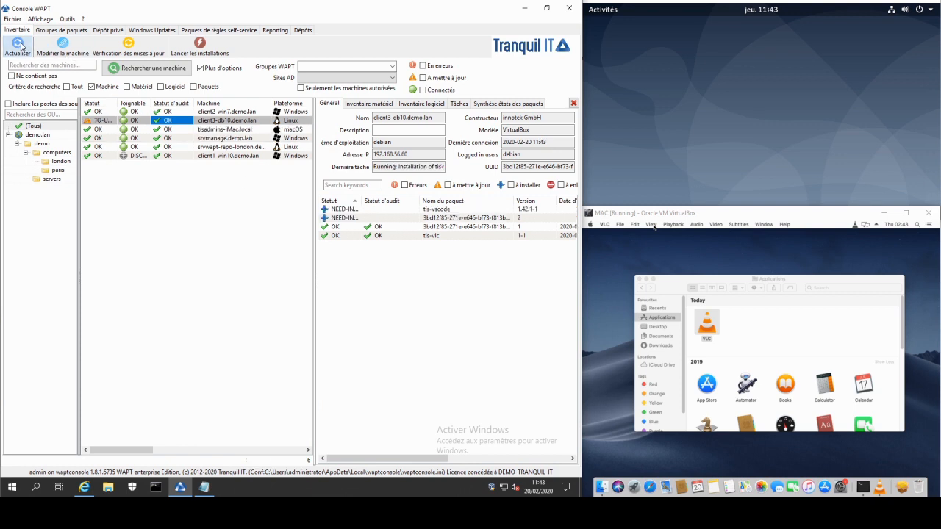
pyautogui.click(20, 47)
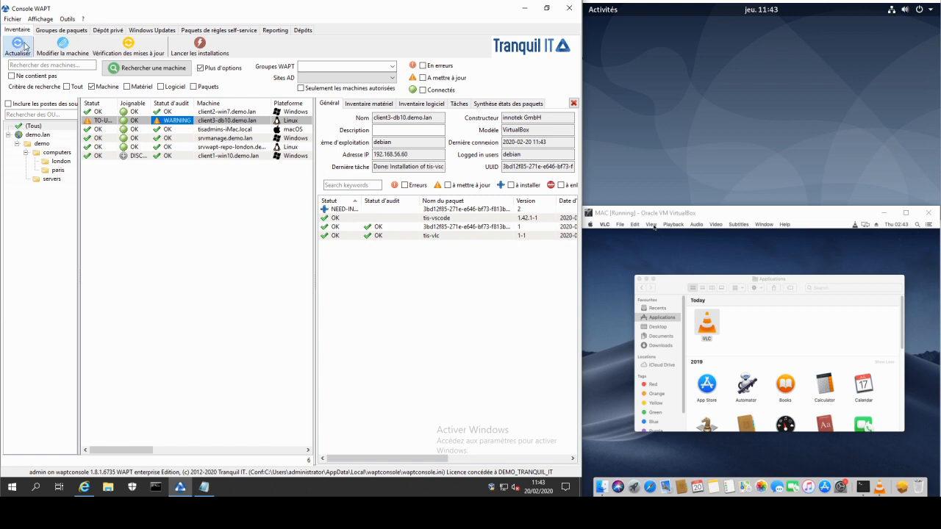
pyautogui.click(24, 46)
pyautogui.click(25, 46)
pyautogui.click(25, 46)
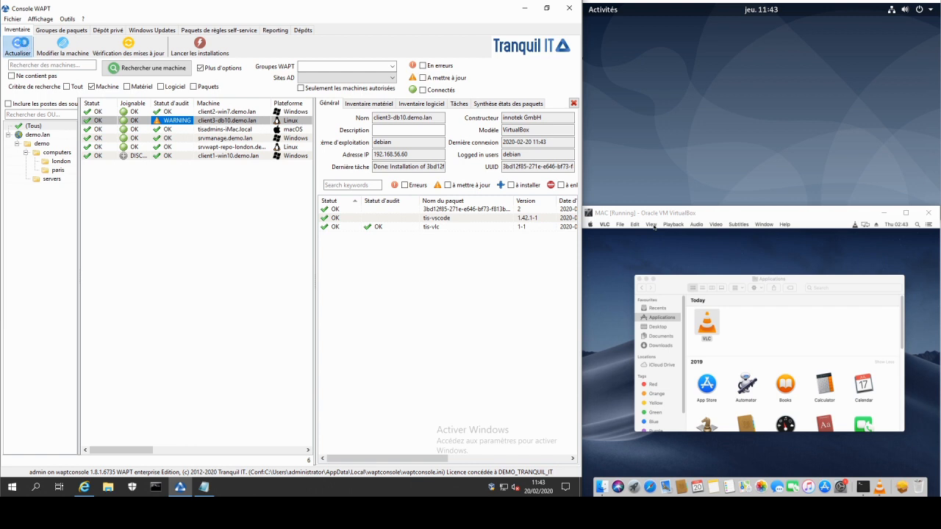
pyautogui.click(24, 47)
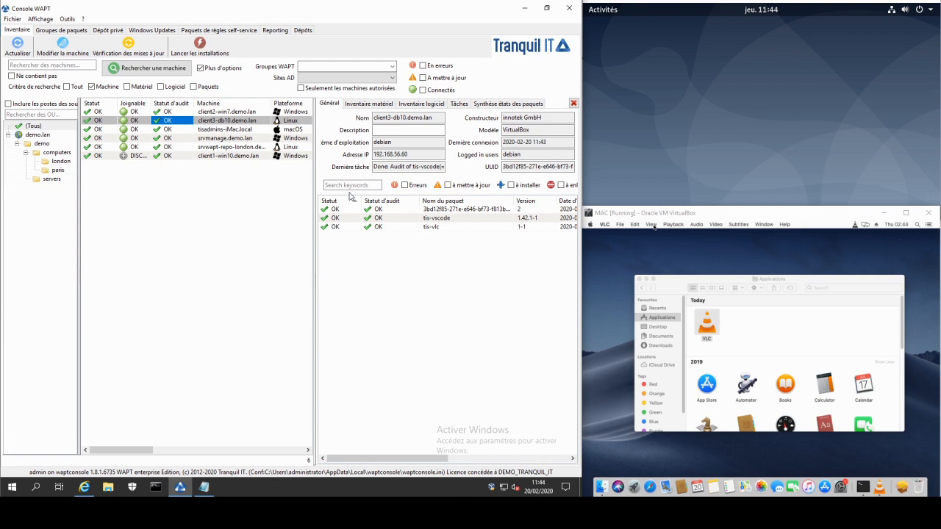
pyautogui.click(616, 13)
pyautogui.write('co')
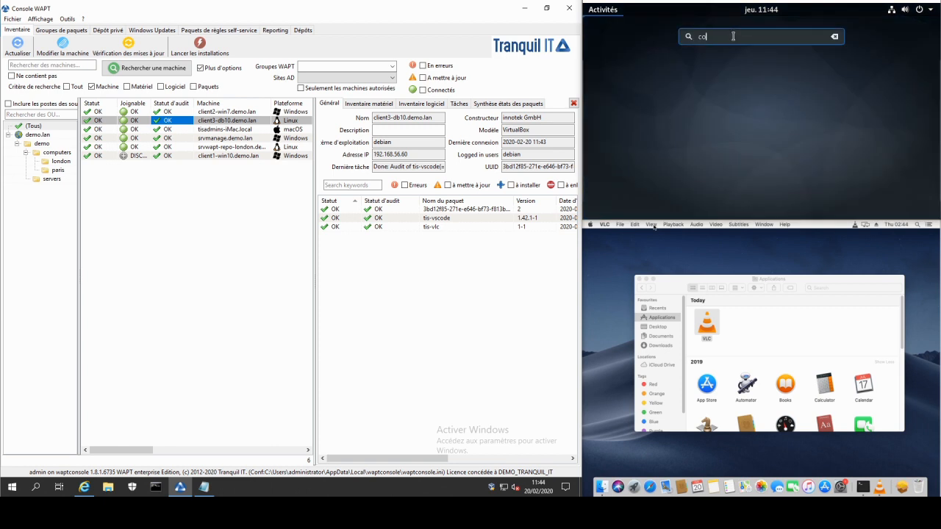
pyautogui.press('BackSpace')
pyautogui.press('BackSpace')
pyautogui.click(715, 69)
# Step: Search for "term" on the Debian machine to open the Terminator terminal, and run "wapt-get edit tis-vlc"
pyautogui.click(605, 13)
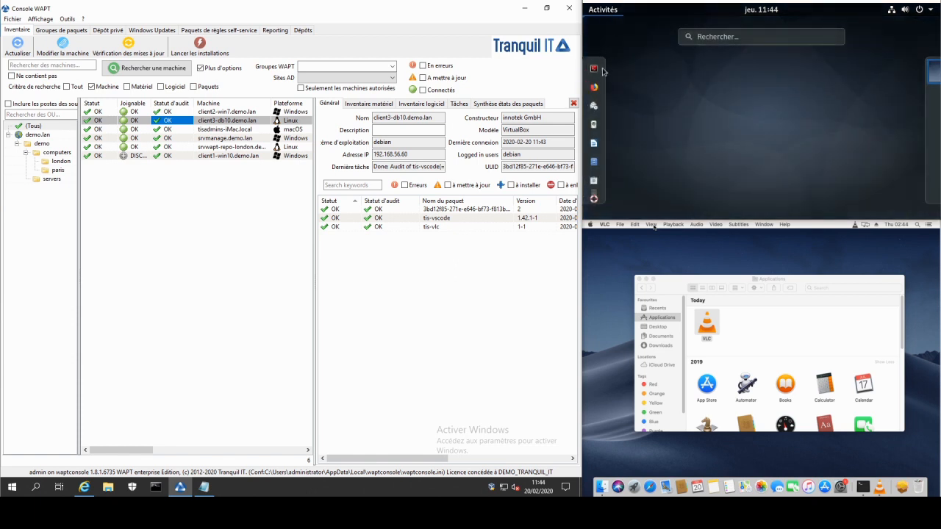
pyautogui.write('term')
pyautogui.press('Return')
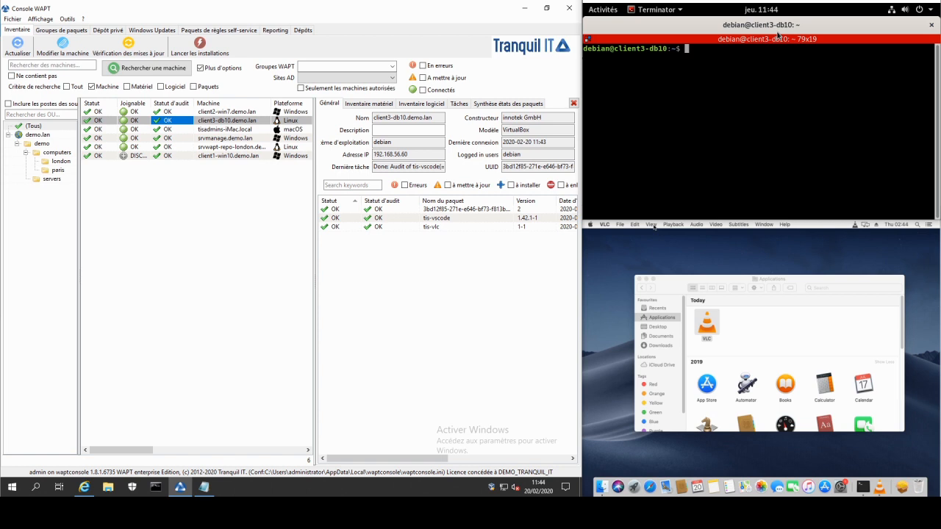
pyautogui.write('wapt-get edit tis-vlc')
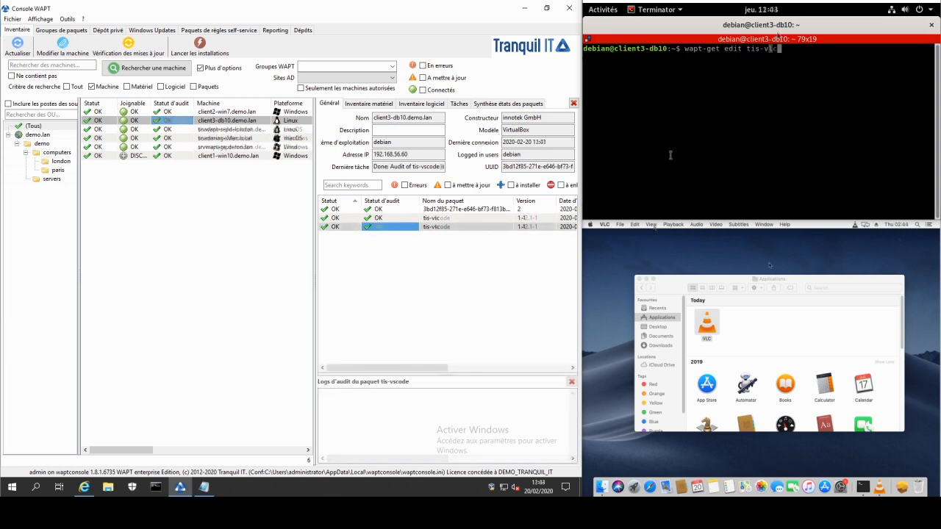
pyautogui.press('Return')
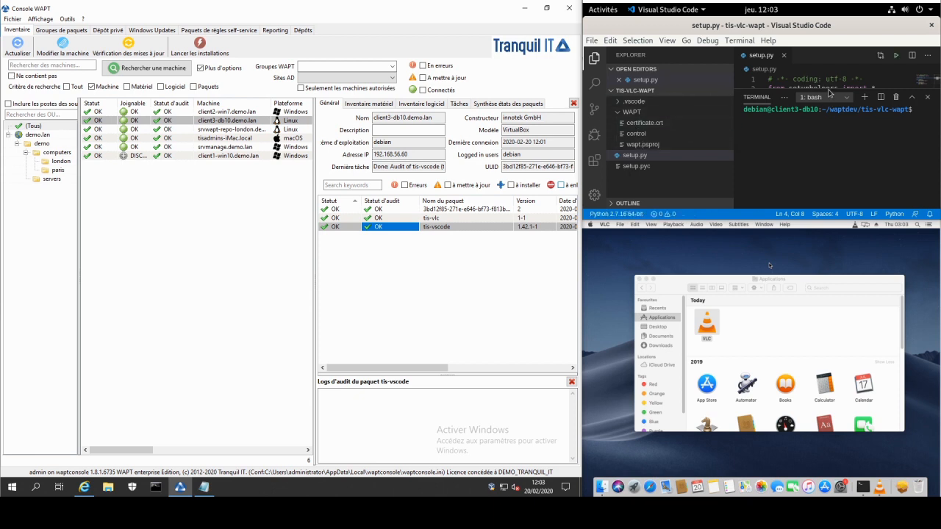
# Step: Enlarge the code area in Visual Studio Code and open the tis-vlc package's control file
pyautogui.moveTo(829, 90); pyautogui.dragTo(829, 151)
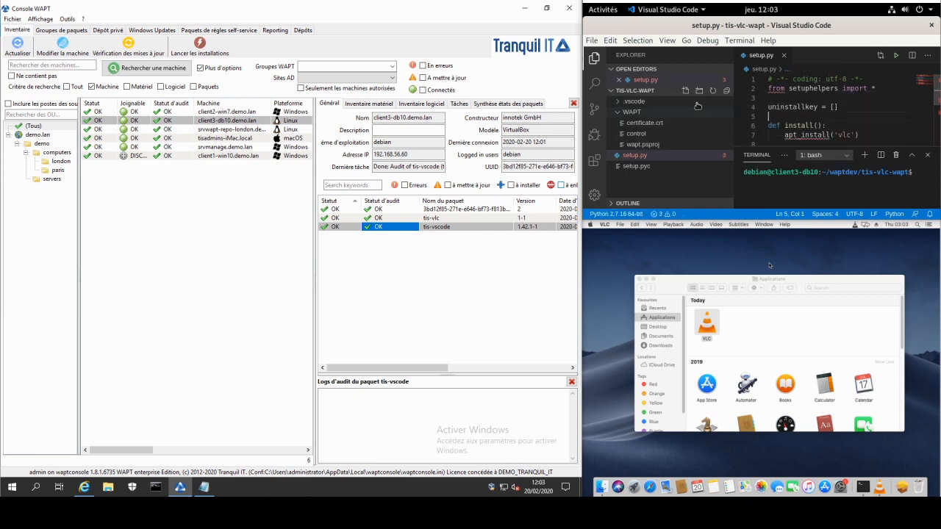
pyautogui.click(636, 134)
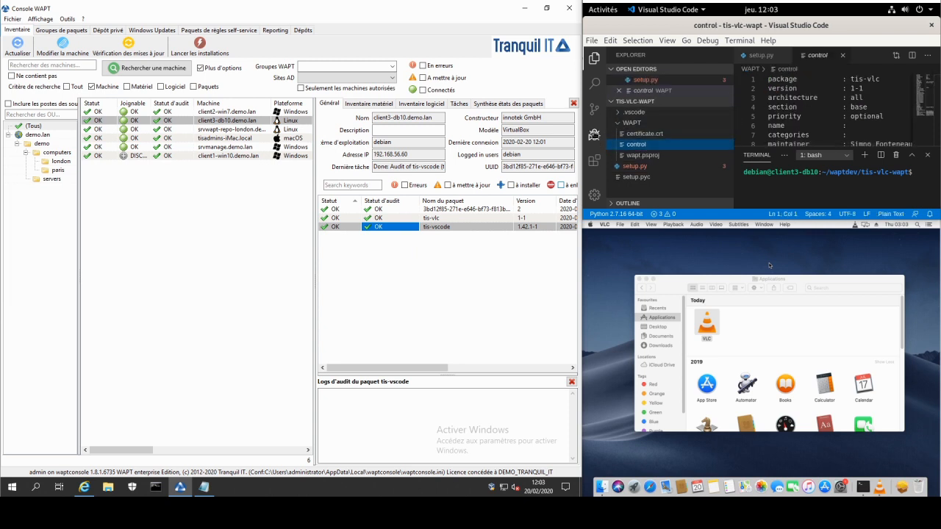
# Step: Run the "WAPT: install" configuration for the tis-vlc package, enter the sudo password, and close Visual Studio Code
pyautogui.click(594, 134)
pyautogui.click(692, 57)
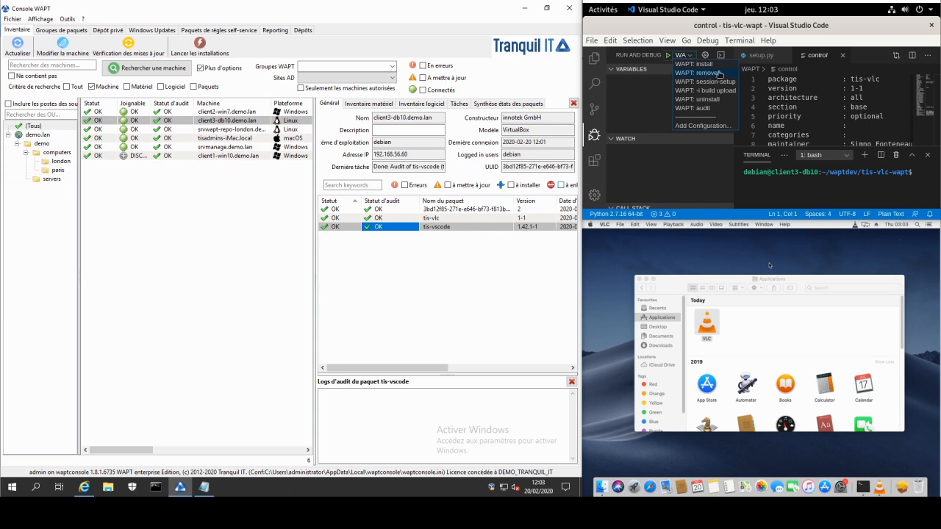
pyautogui.click(652, 91)
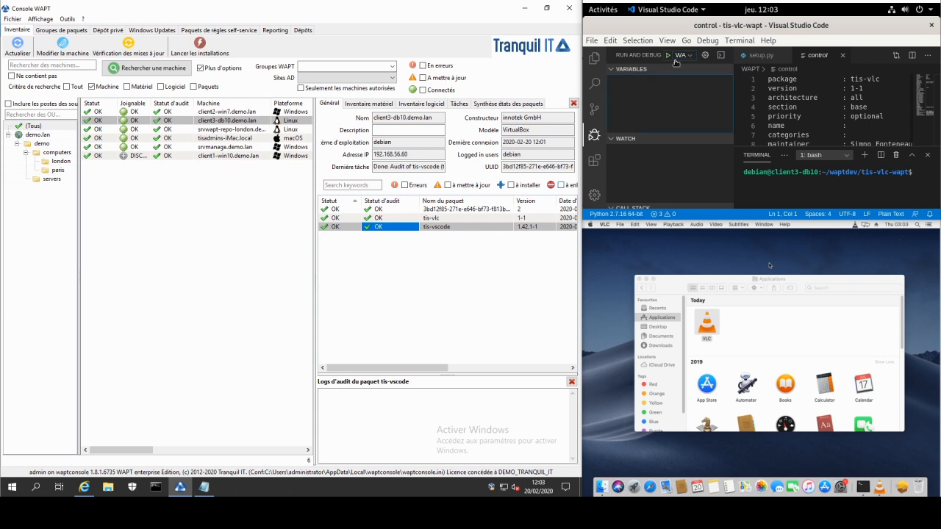
pyautogui.click(667, 57)
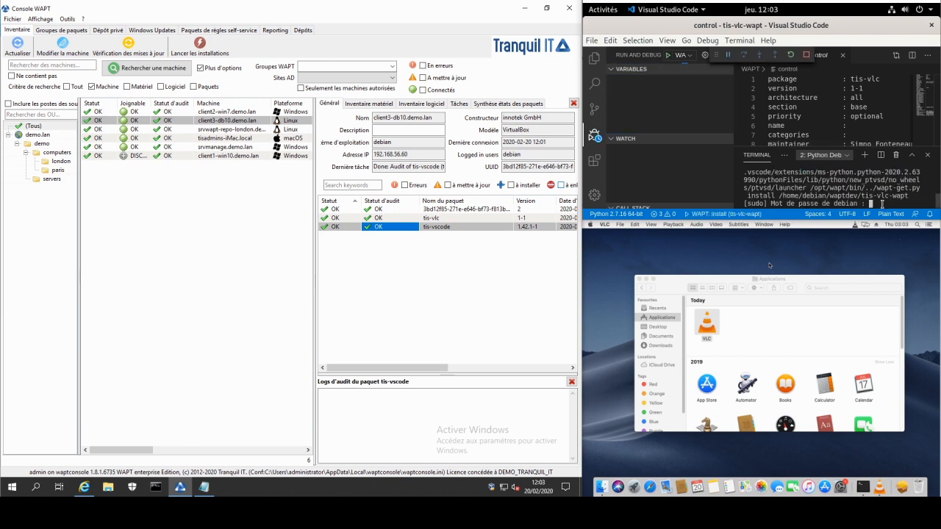
pyautogui.press('Return')
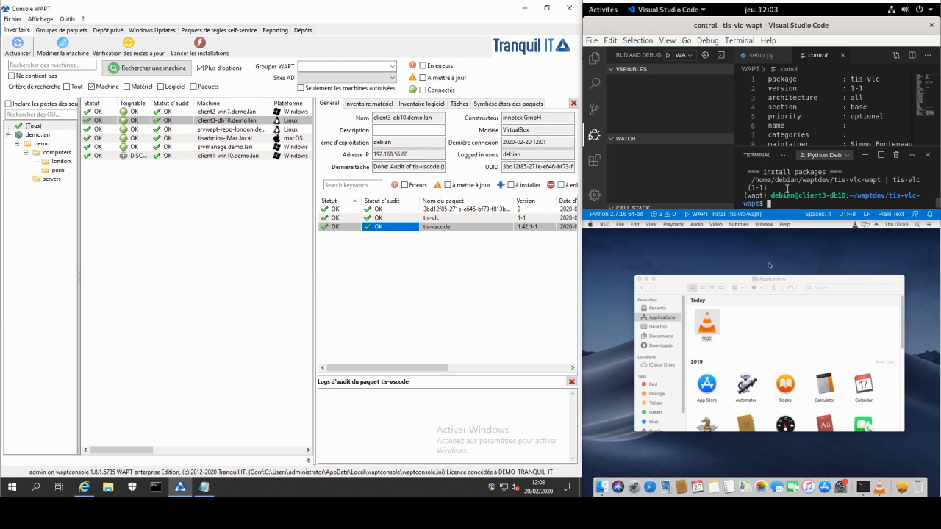
pyautogui.click(931, 25)
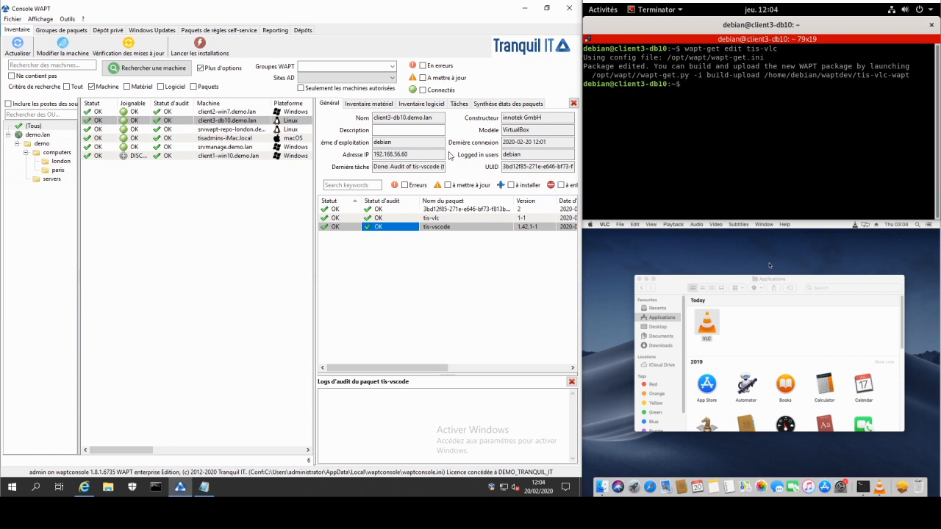
# Step: Switch to the WAPT console and refresh the inventory to check the audit status of client3-db10.demo.lan
pyautogui.click(225, 139)
pyautogui.click(20, 52)
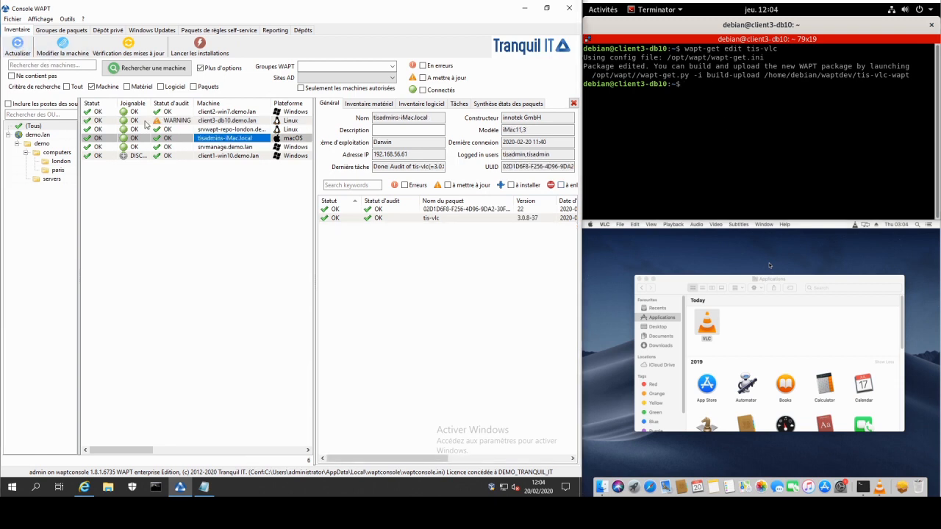
pyautogui.click(19, 49)
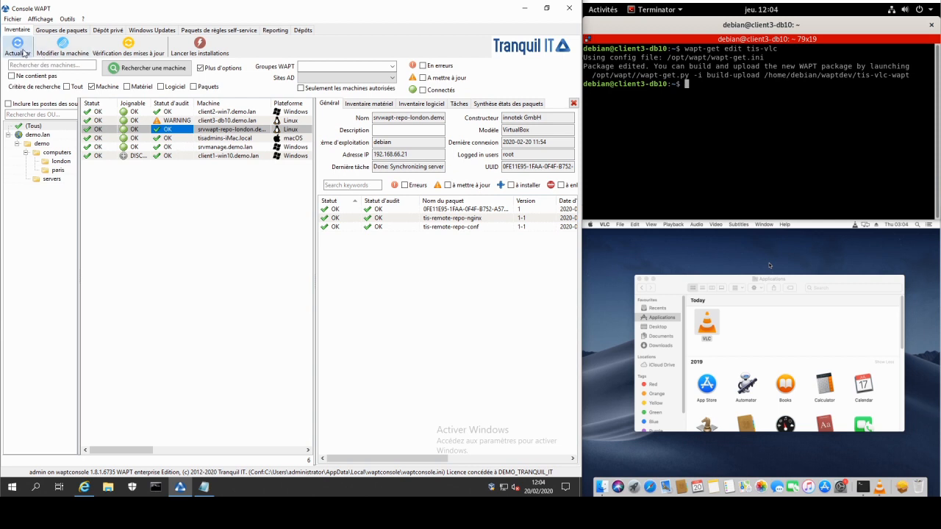
pyautogui.click(22, 50)
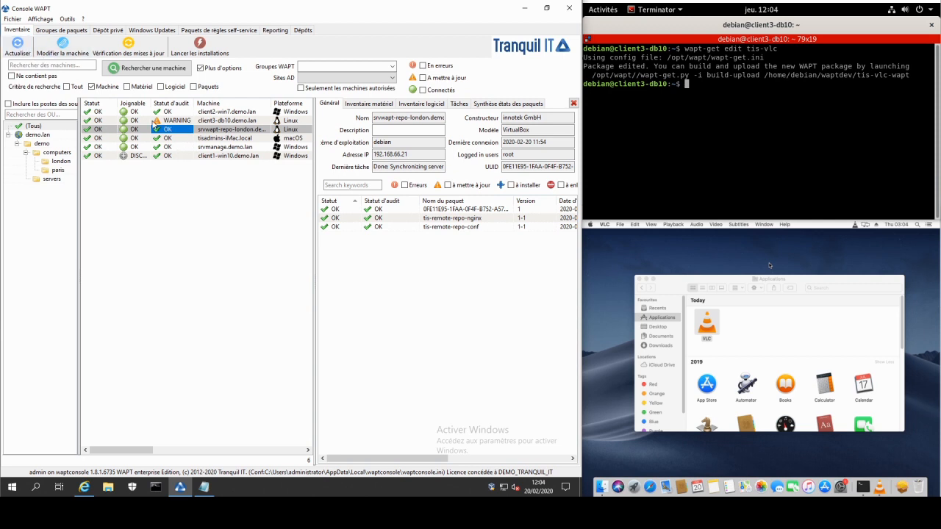